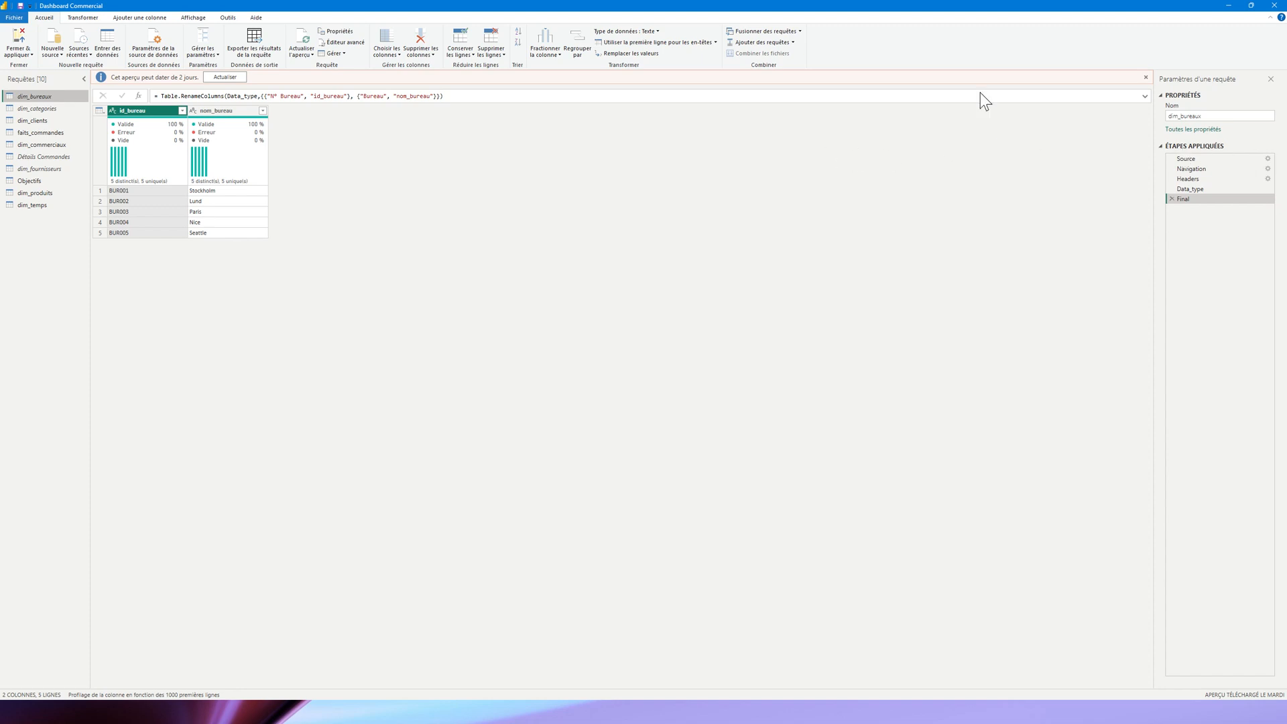
Inspect the Source step of the dim_bureaux query, examining the Excel file name and folder path in its formula
click(1190, 159)
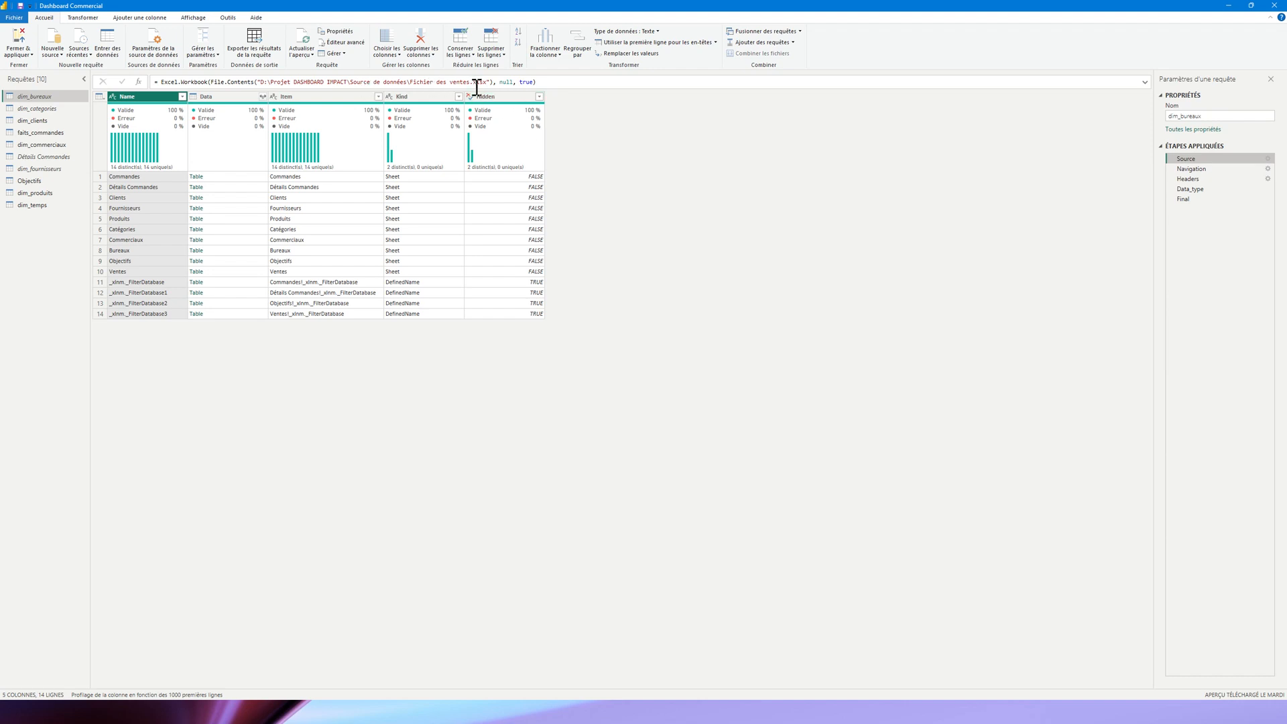
click(414, 85)
drag(427, 88, 477, 87)
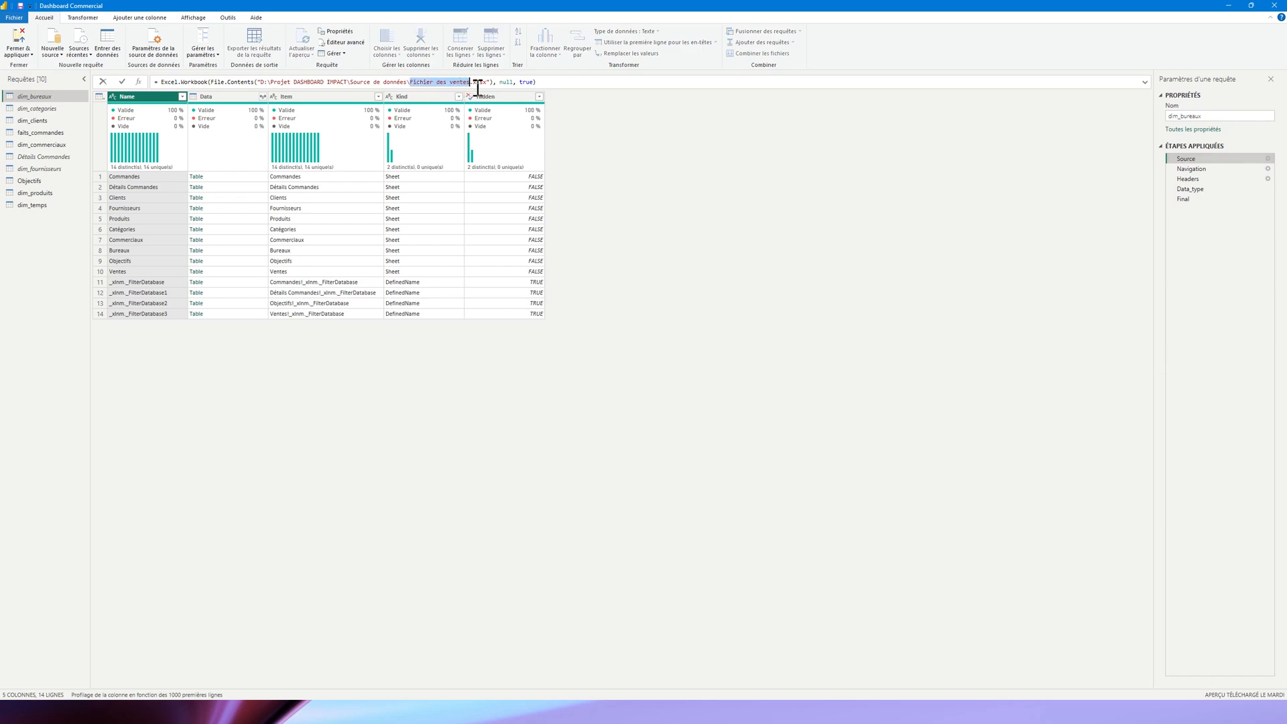
click(413, 88)
drag(414, 88, 267, 87)
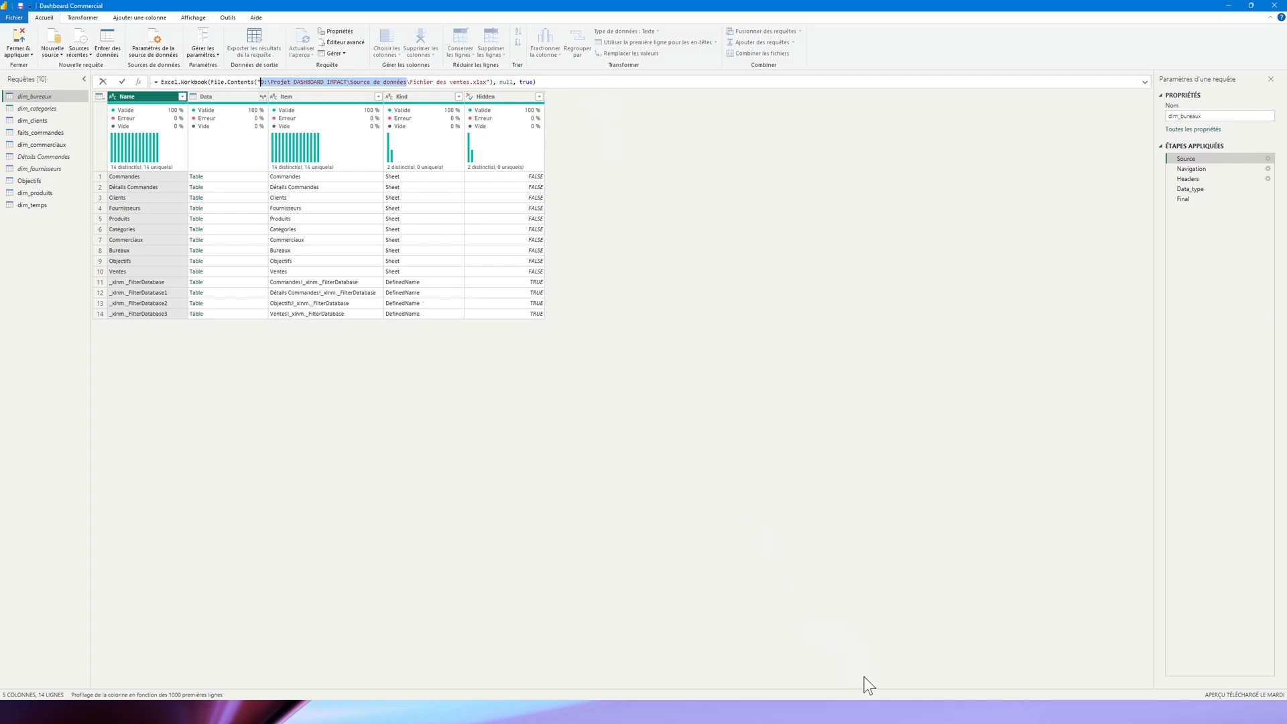
Switch to File Explorer and rename the Excel file "Fichier des ventes" in the Source de données folder as Source_Commerce
click(881, 675)
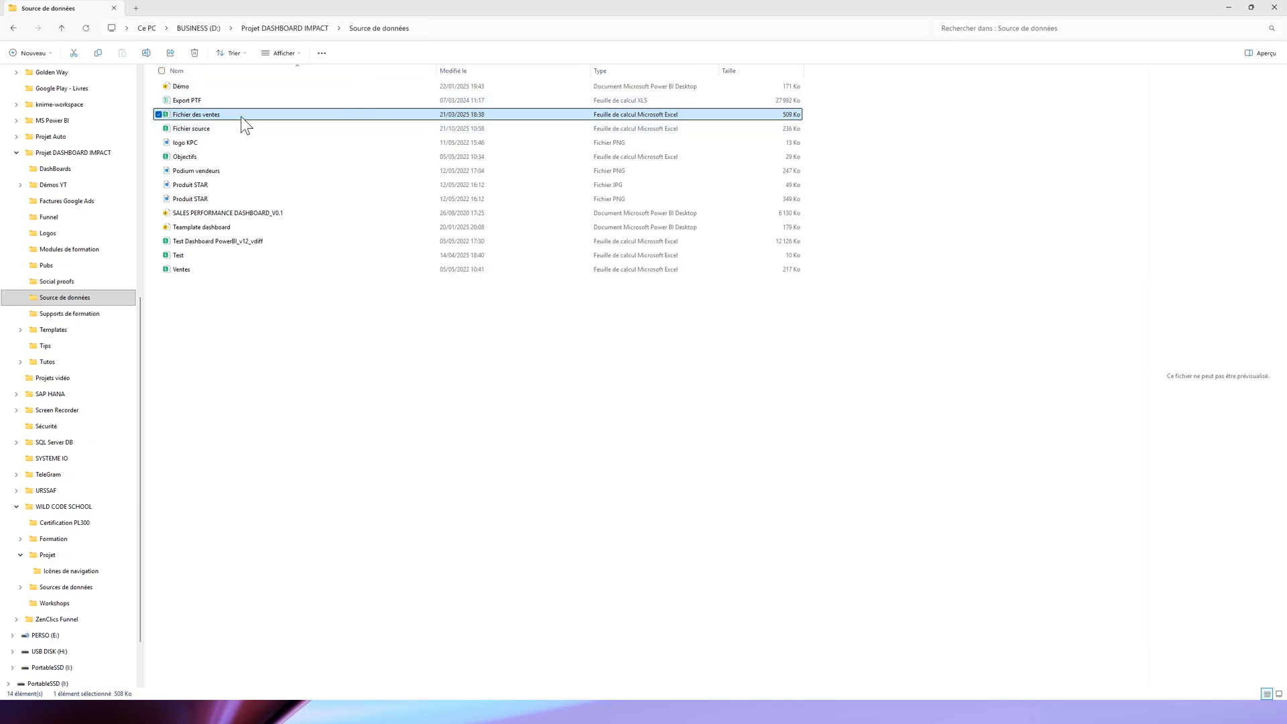
click(179, 116)
click(187, 128)
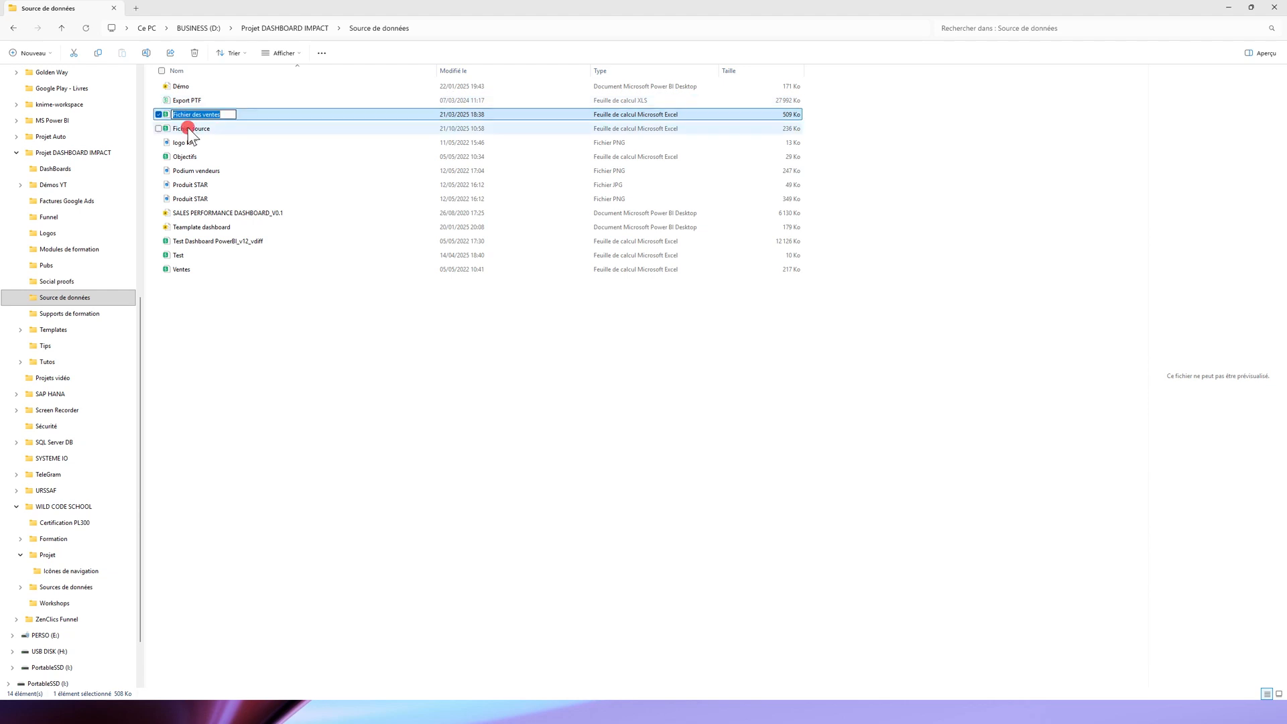
click(214, 115)
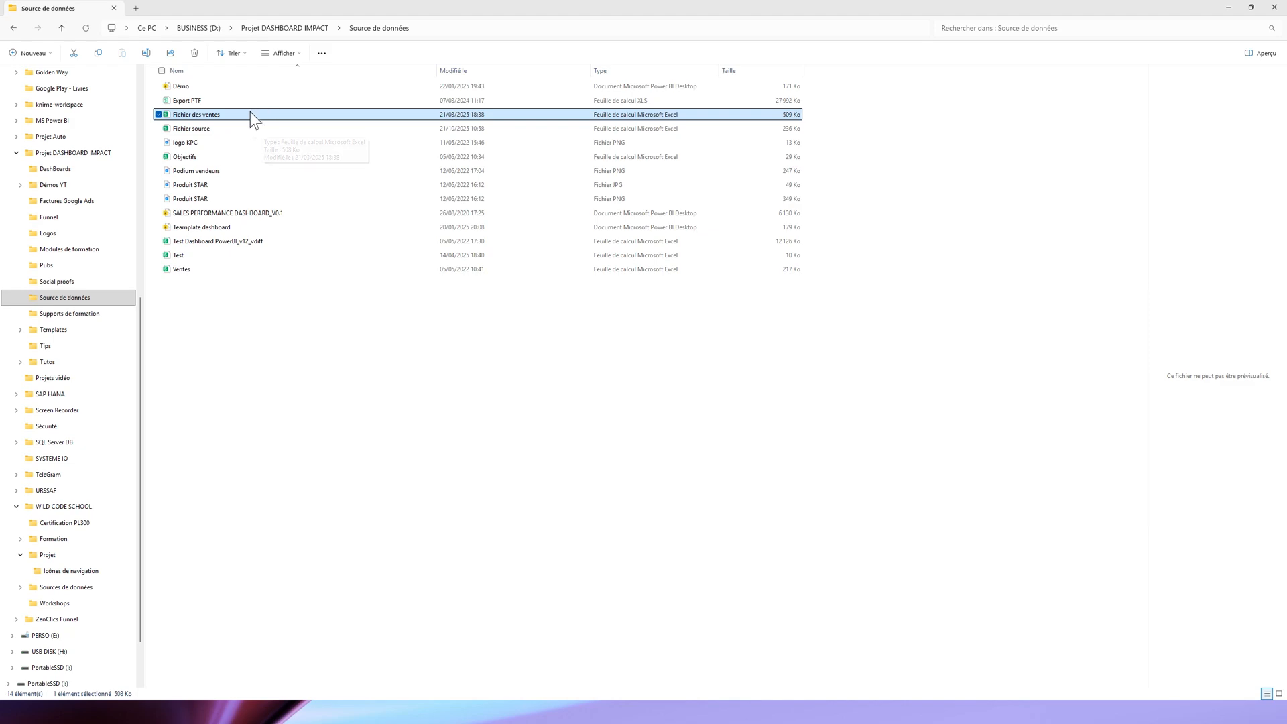
key(F2)
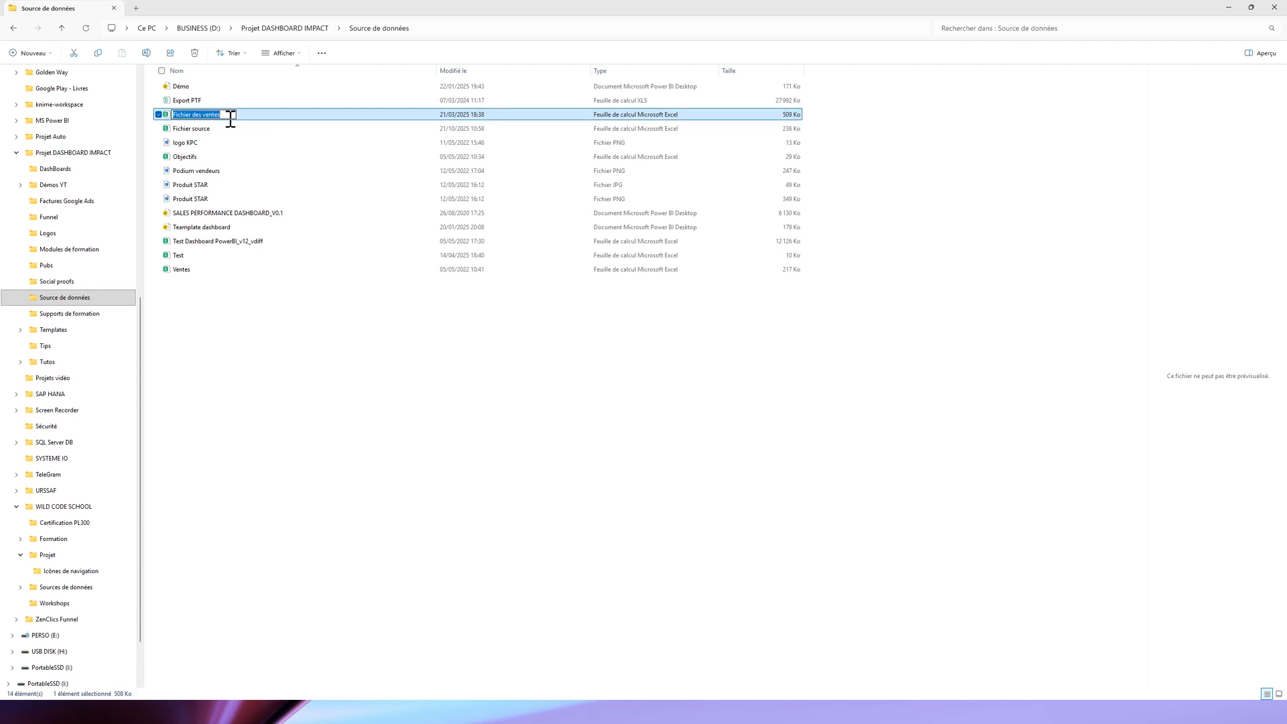
click(230, 117)
key(ctrl+shift+Left)
key(ctrl+shift+Left)
key(ctrl+shift+Left)
text(Source_)
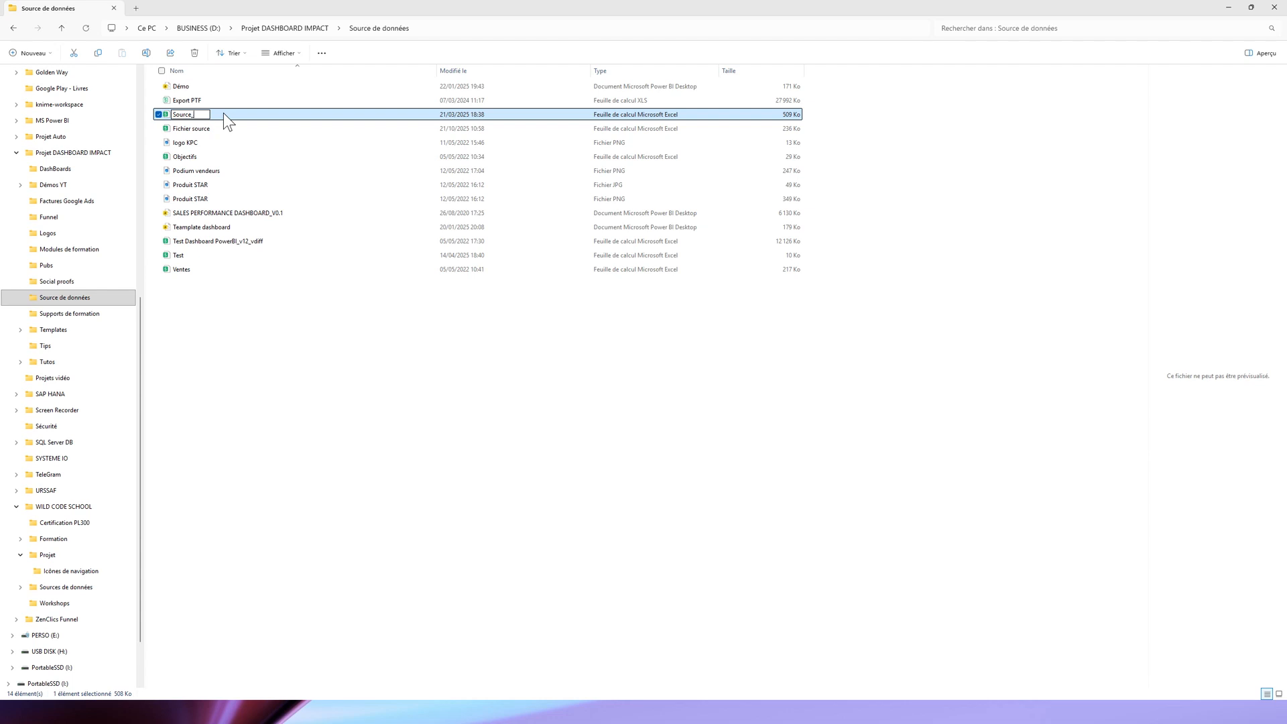
text(Commerce)
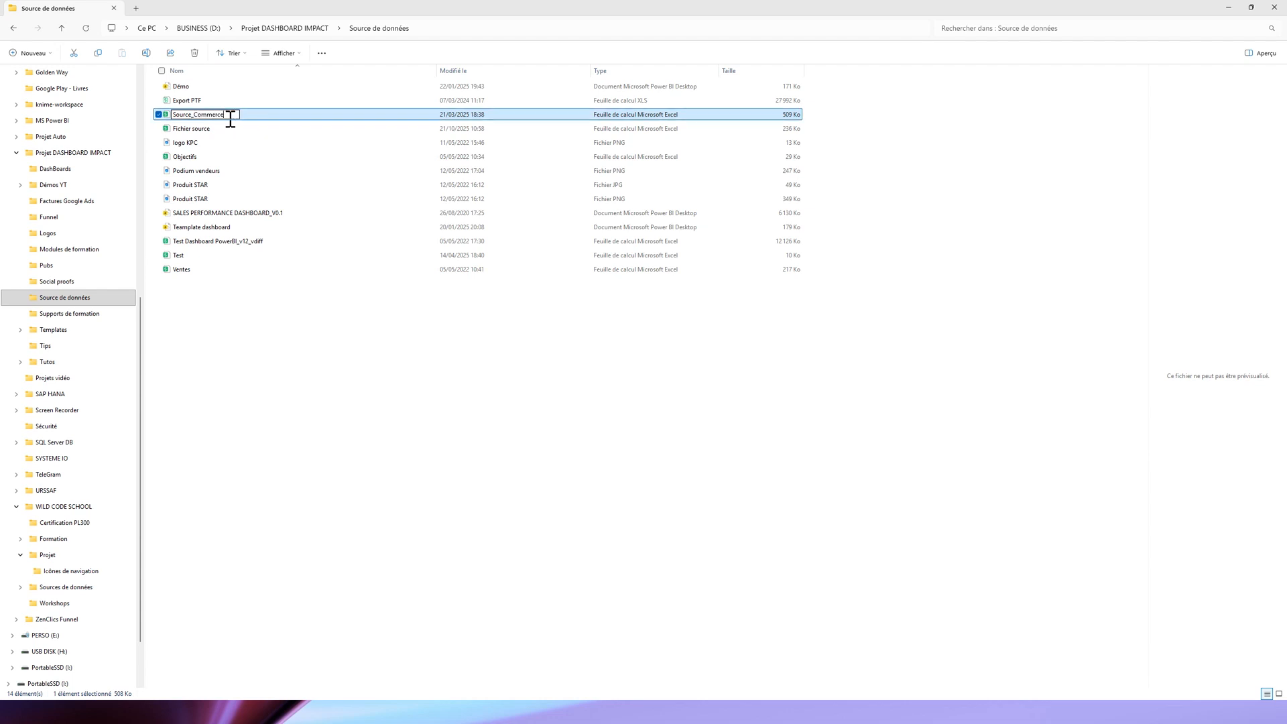
key(Return)
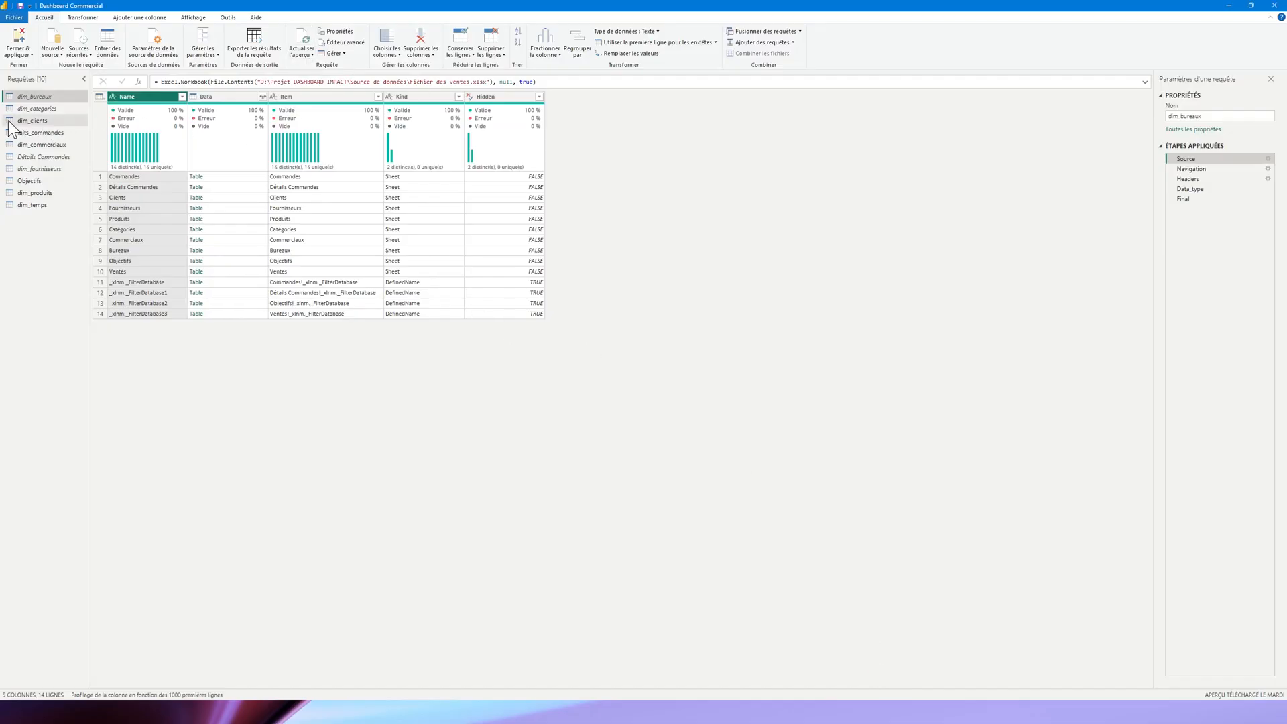
Refresh the dim_bureaux preview in the Power Query editor and examine the file path that its source refers to
click(304, 43)
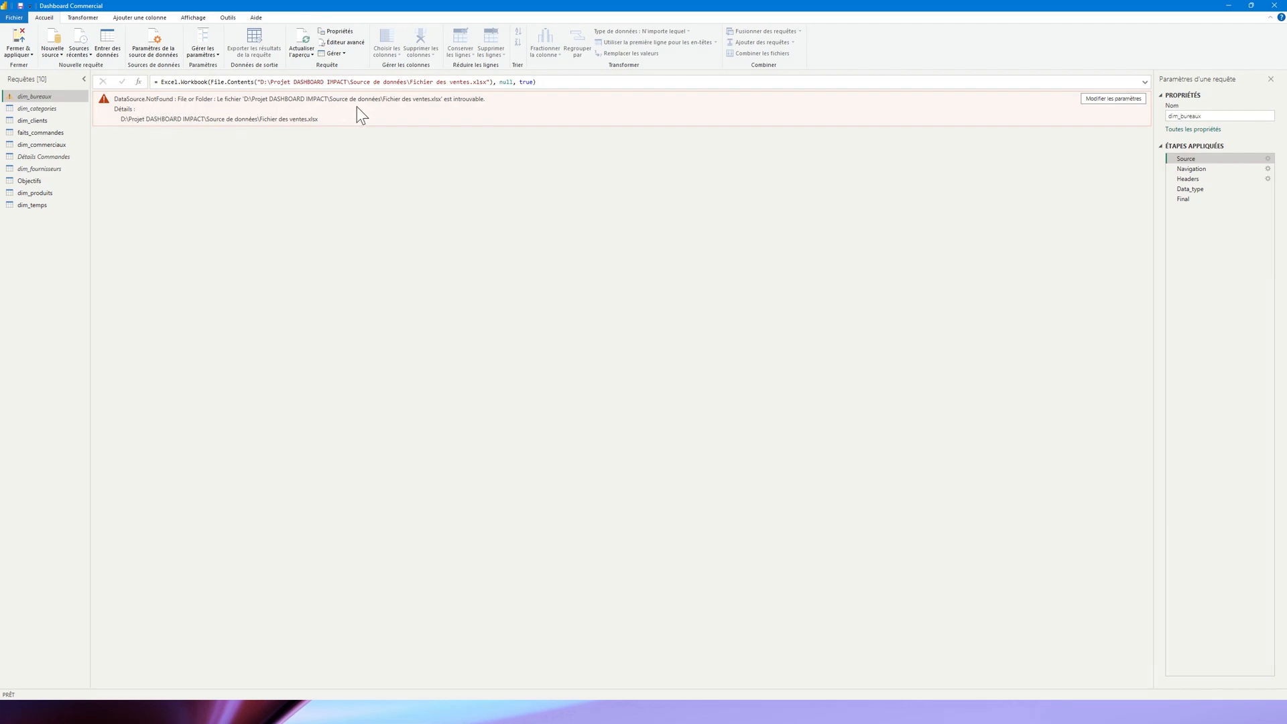
drag(217, 106, 458, 107)
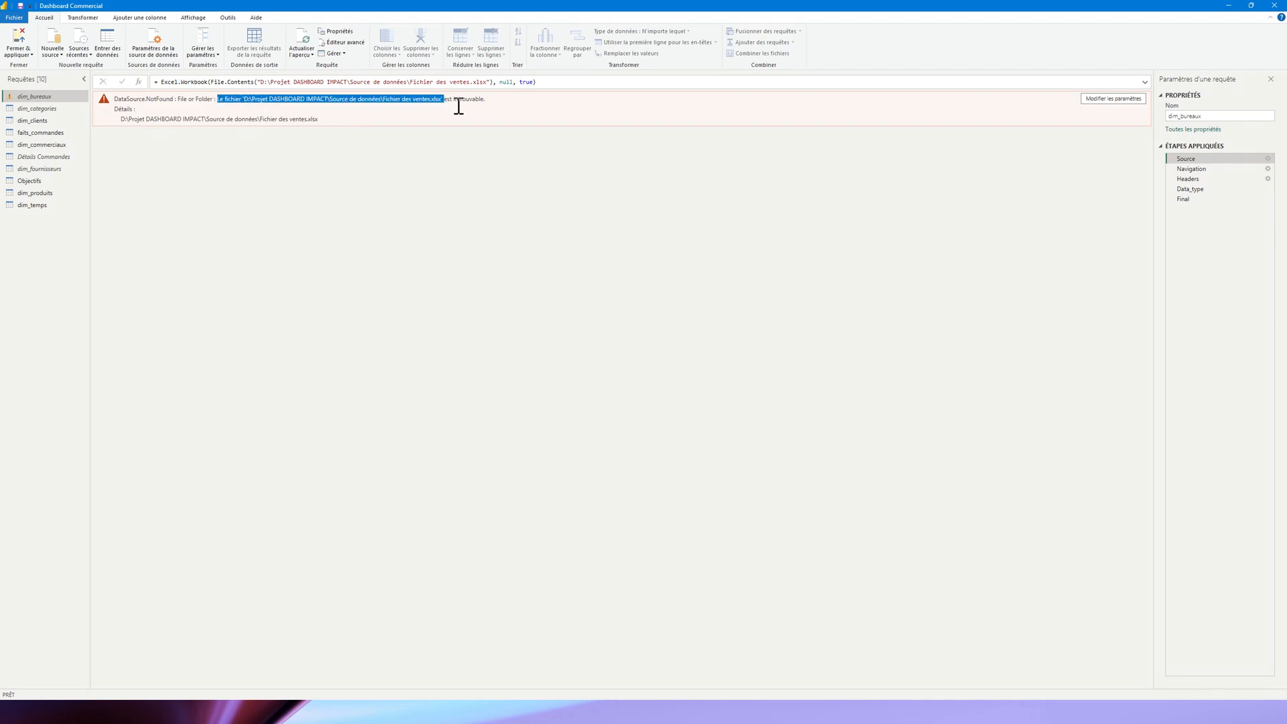
click(492, 99)
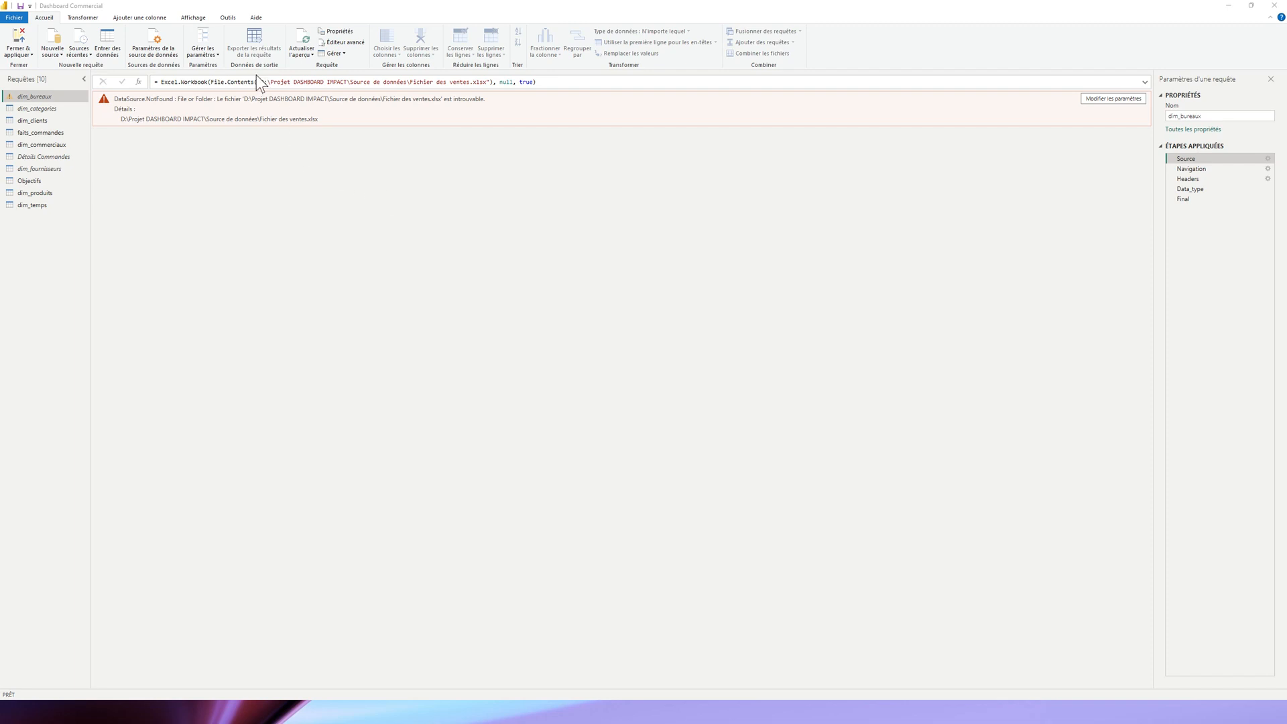
Start a new query parameter named Source_Path with the type Texte
click(218, 56)
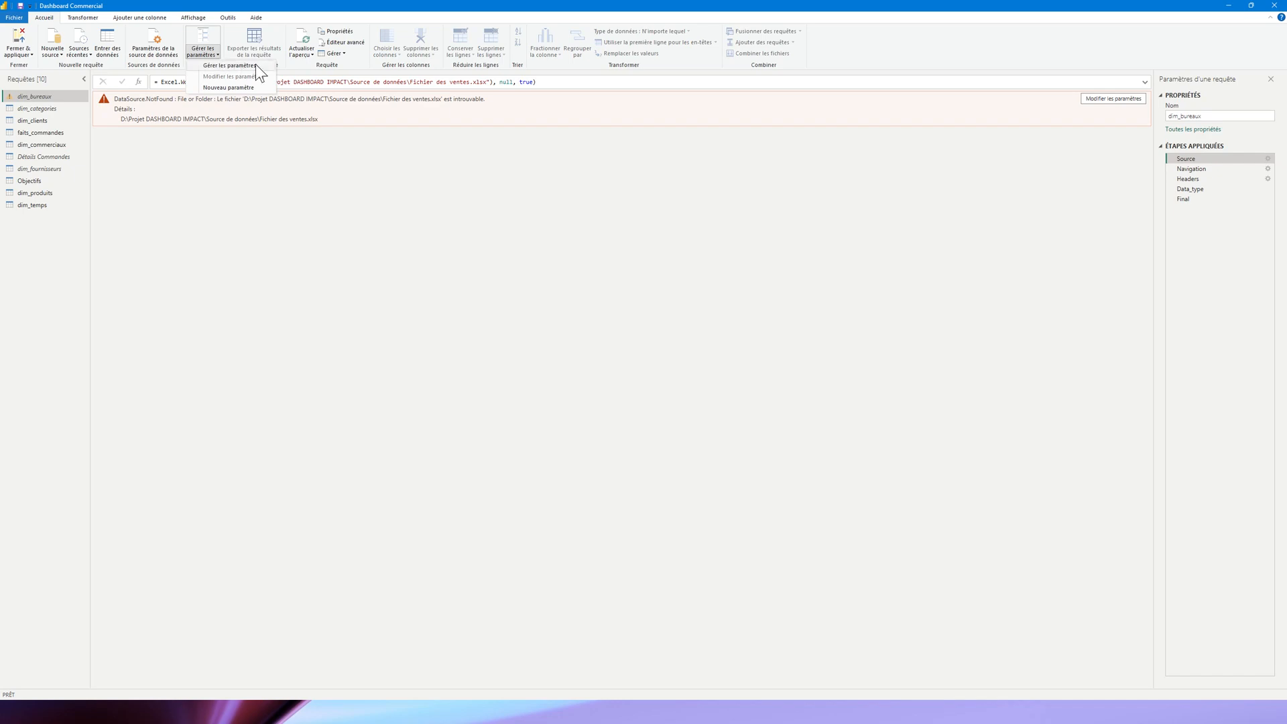
click(245, 88)
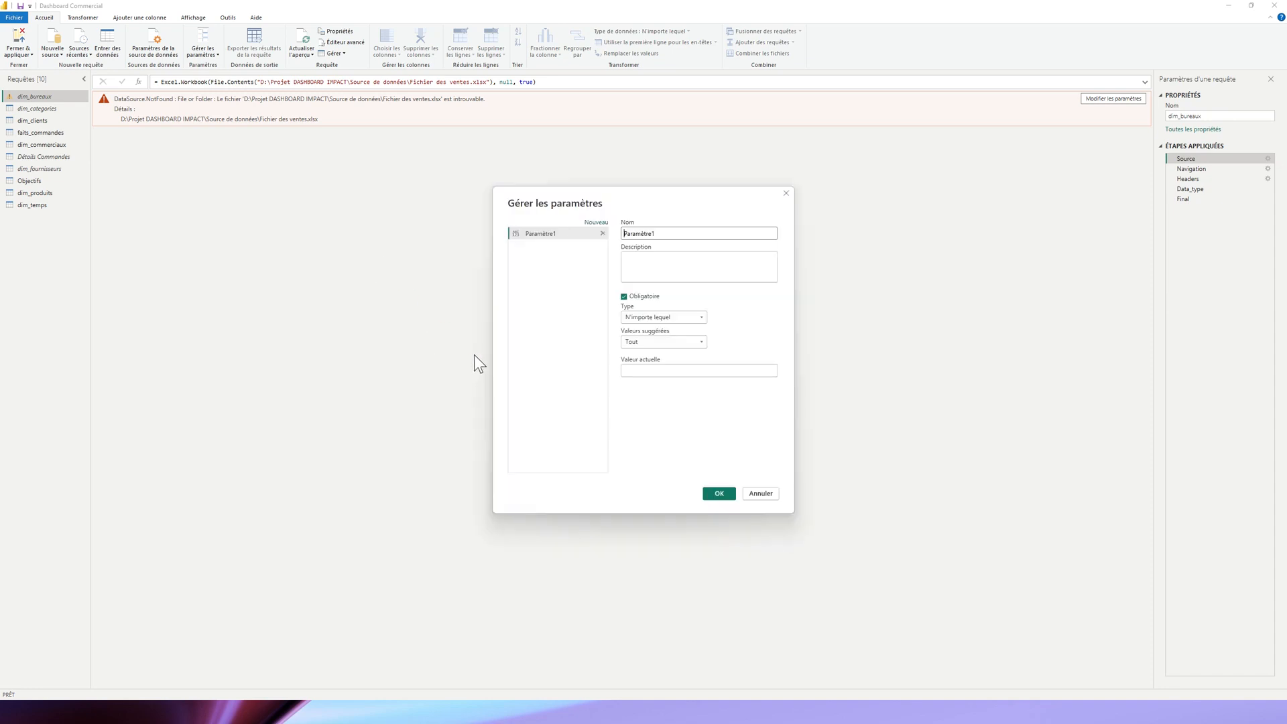
drag(677, 234, 584, 230)
text(Source_Path)
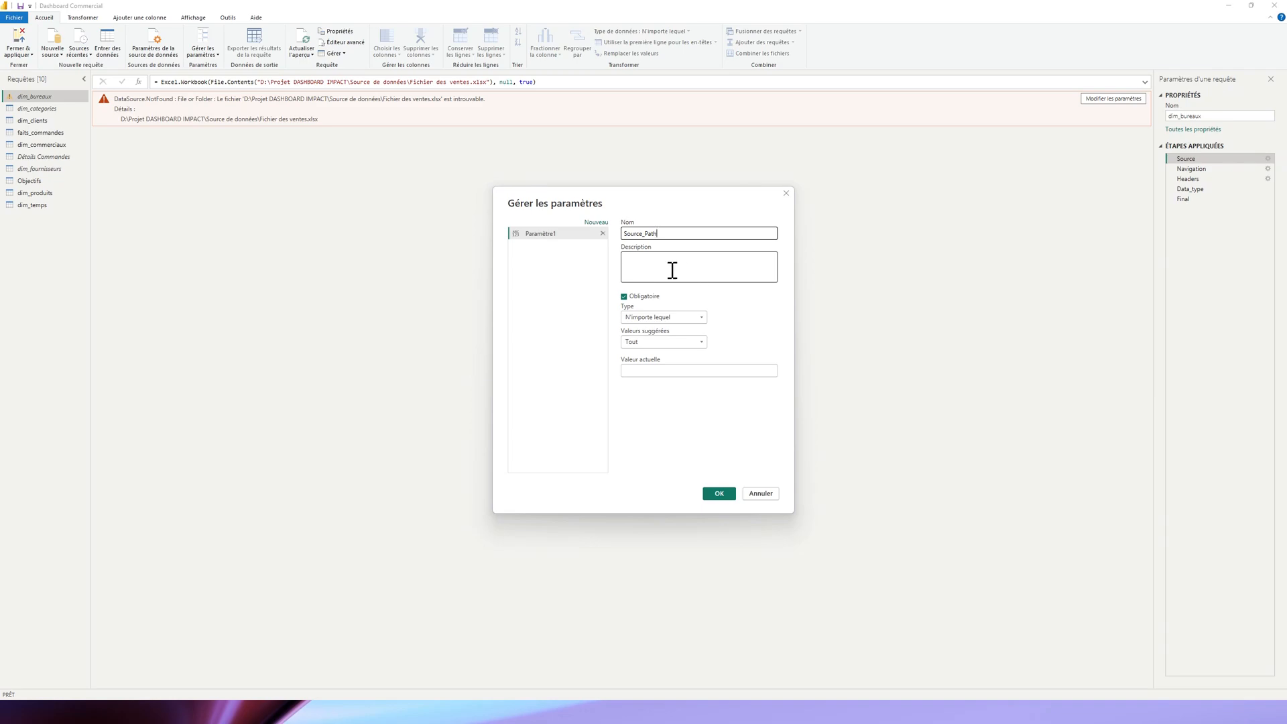
click(700, 317)
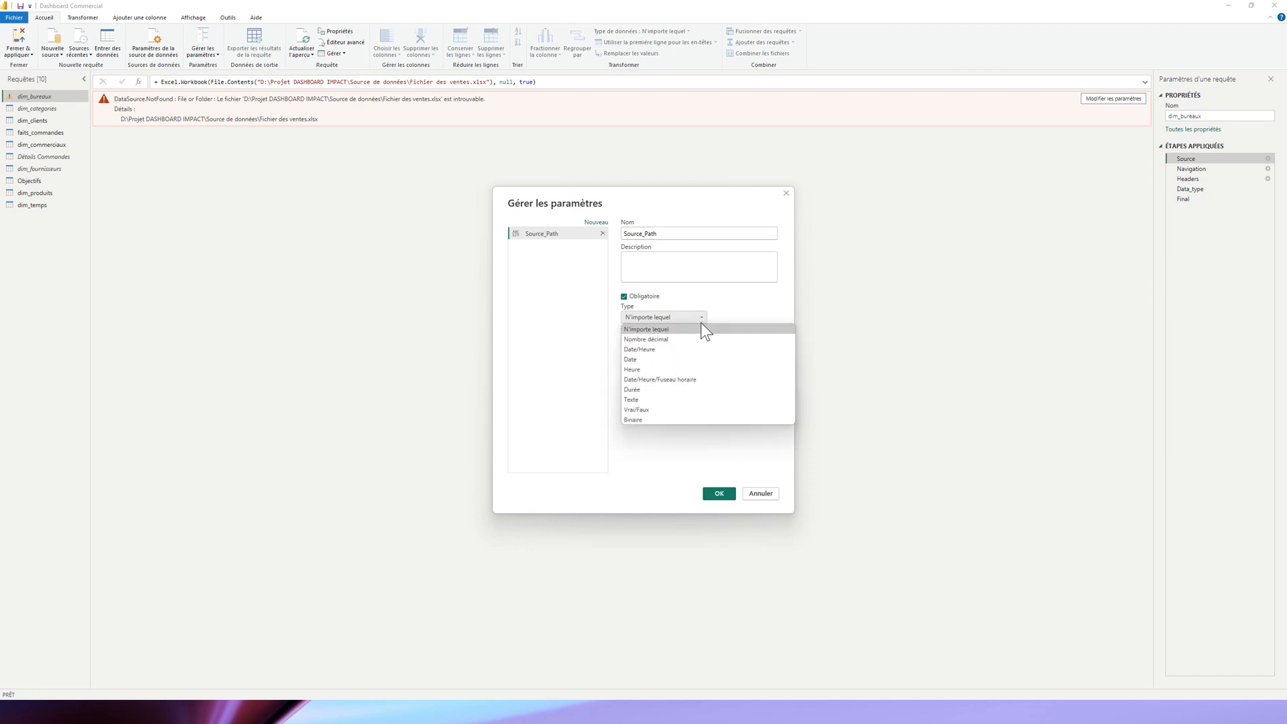
click(666, 399)
Copy the folder path D:\Projet DASHBOARD IMPACT\Source de données from File Explorer into Source_Path's current value and save the parameter
click(674, 372)
click(671, 370)
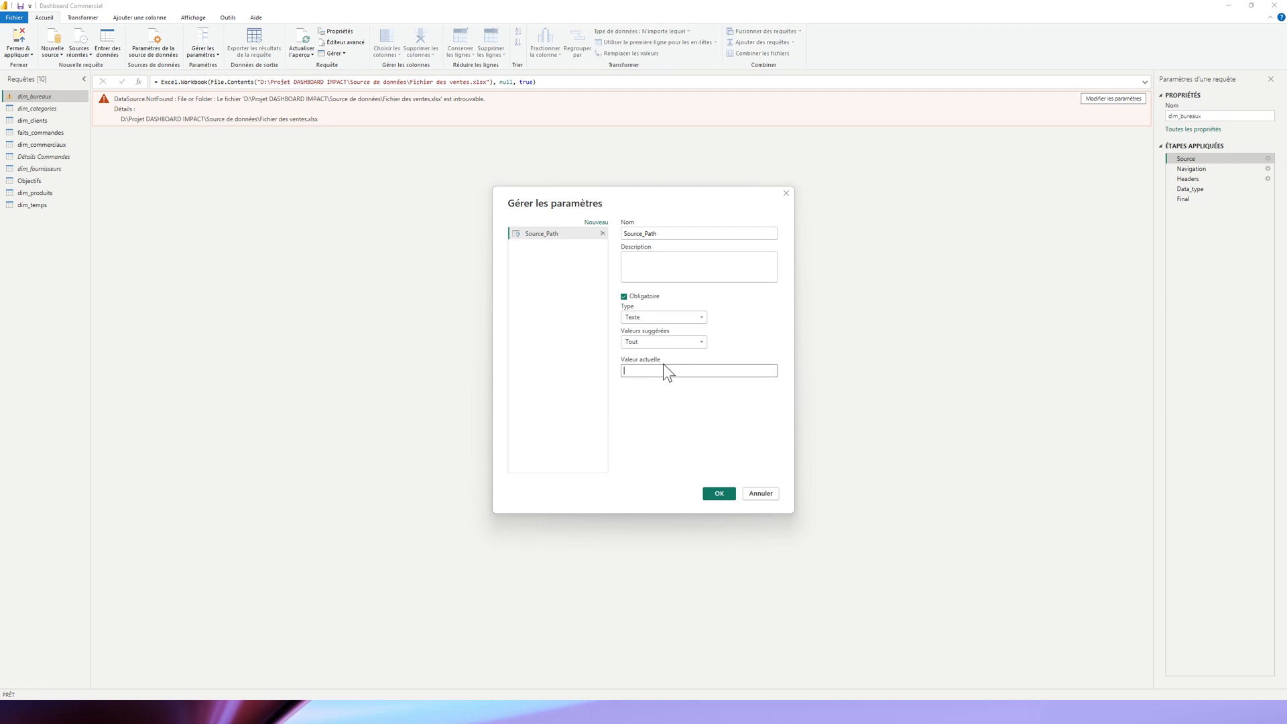
key(alt+Tab)
click(423, 28)
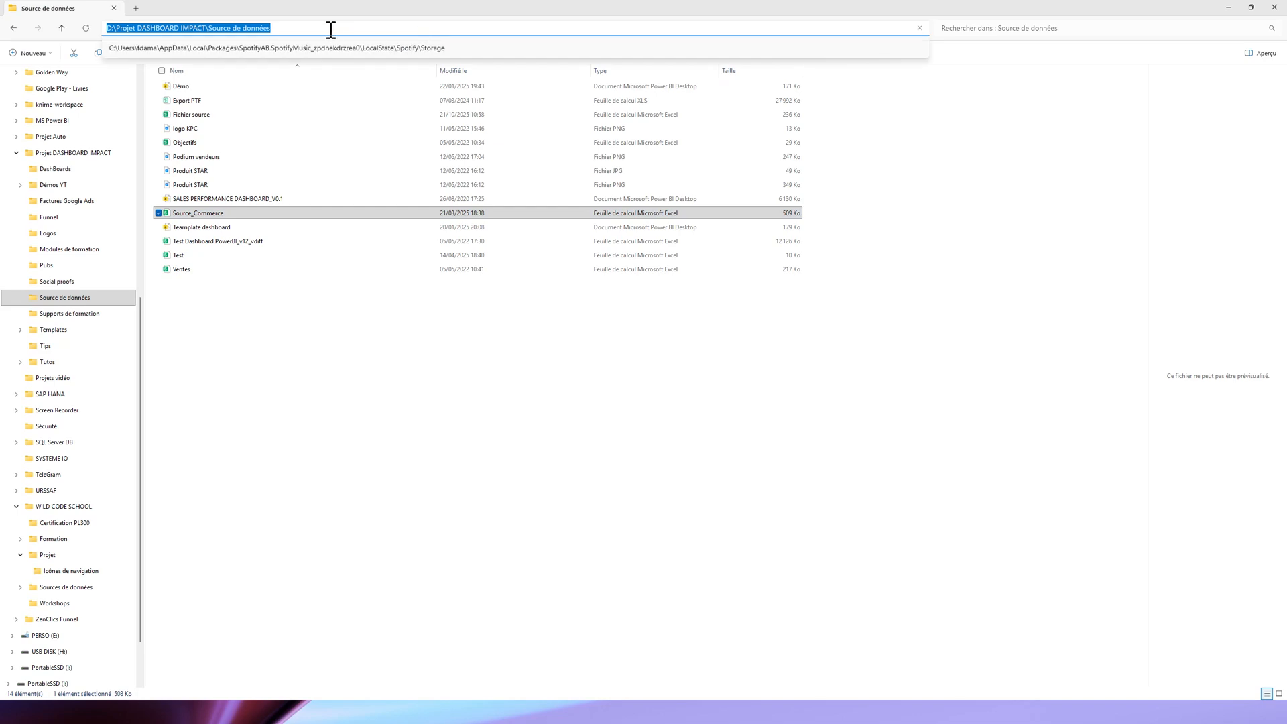
click(291, 30)
drag(288, 30, 95, 31)
key(ctrl+c)
key(Escape)
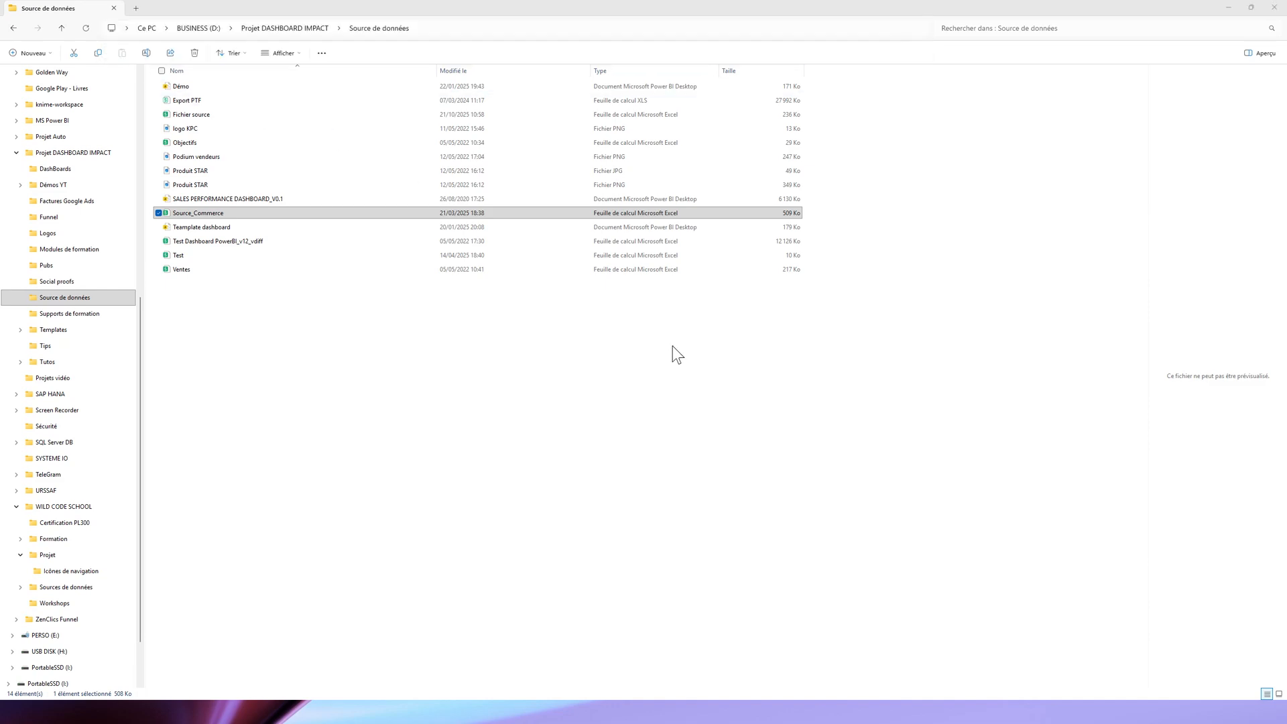
key(alt+Tab)
key(ctrl+v)
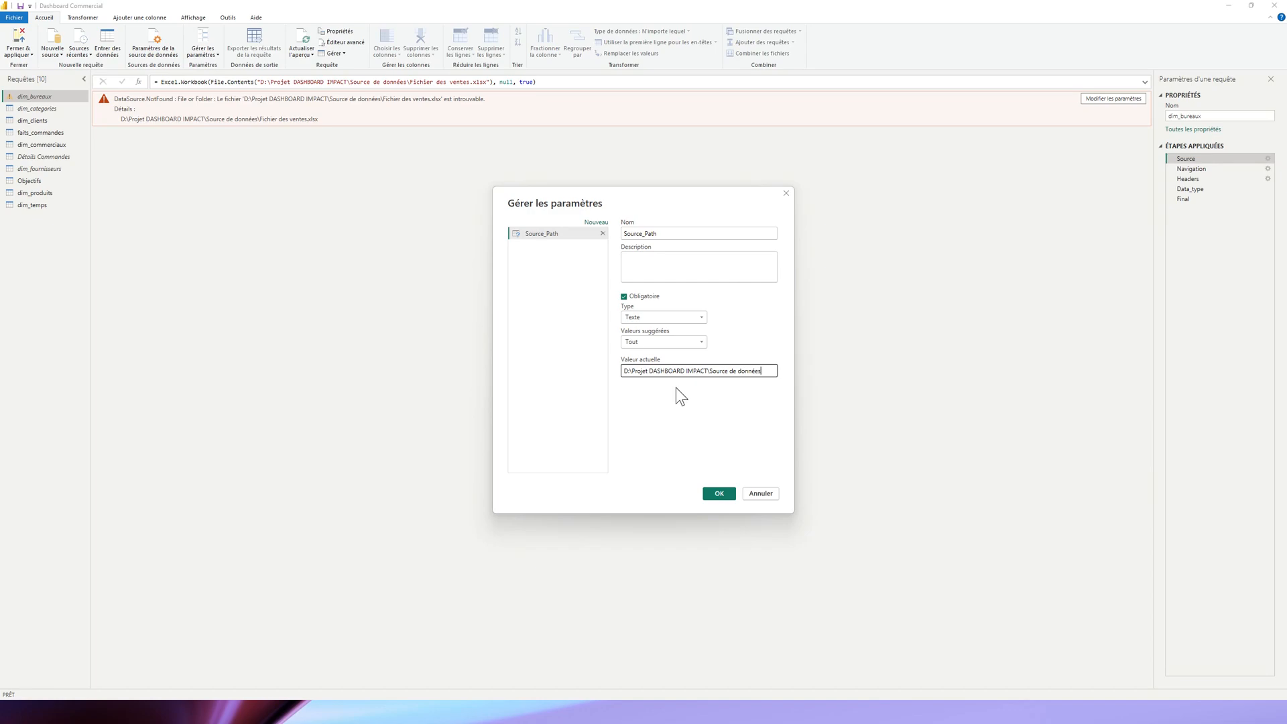
click(725, 497)
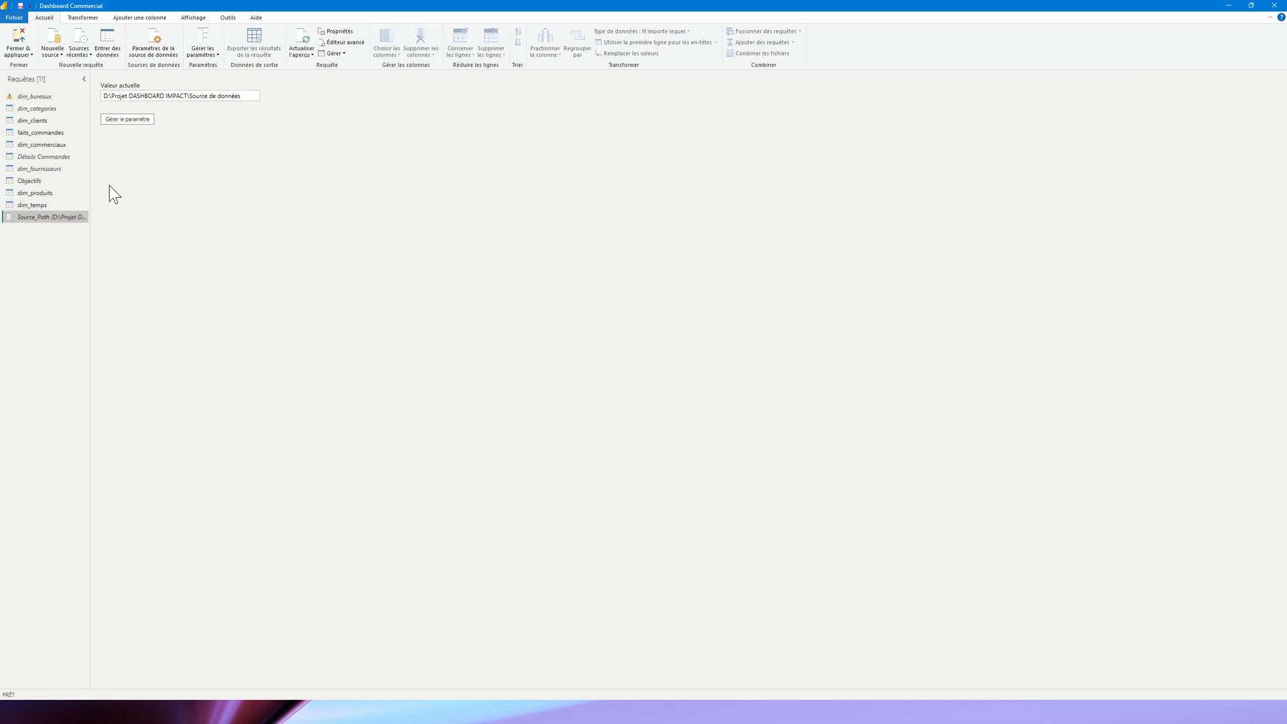
Duplicate the Source_Path parameter and rename the copy Source_Name
right_click(59, 218)
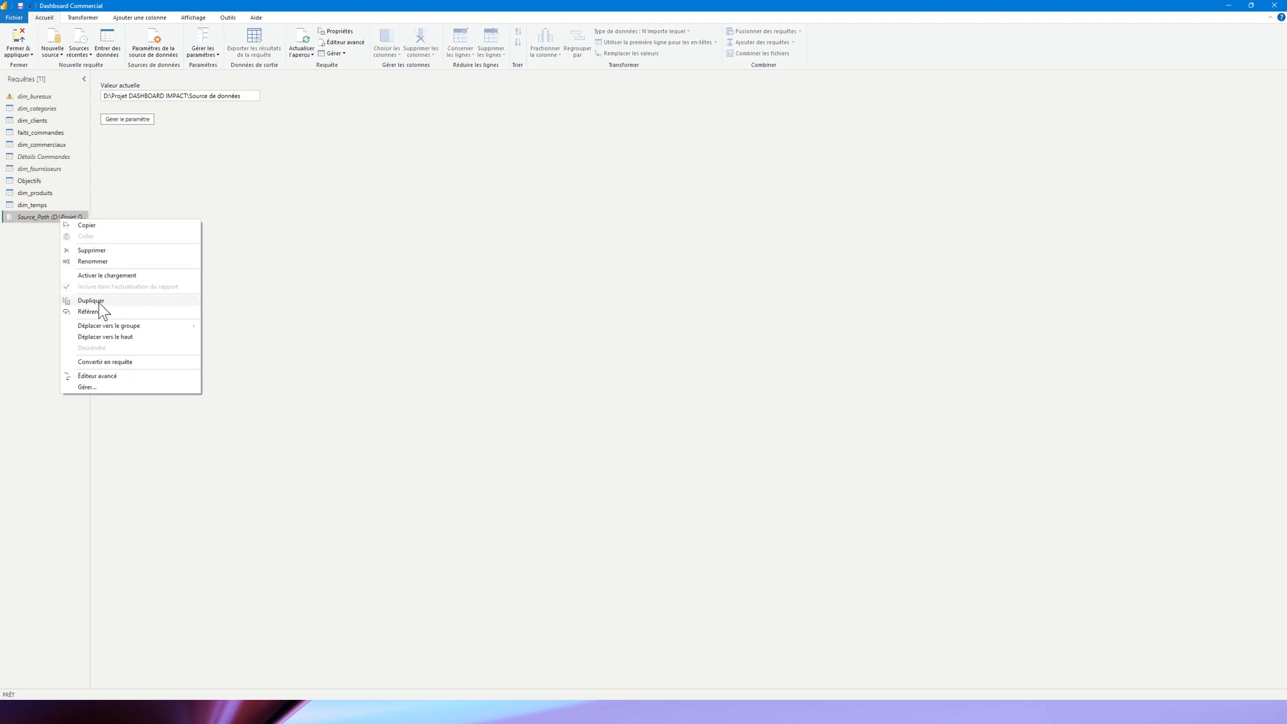
click(99, 302)
click(67, 230)
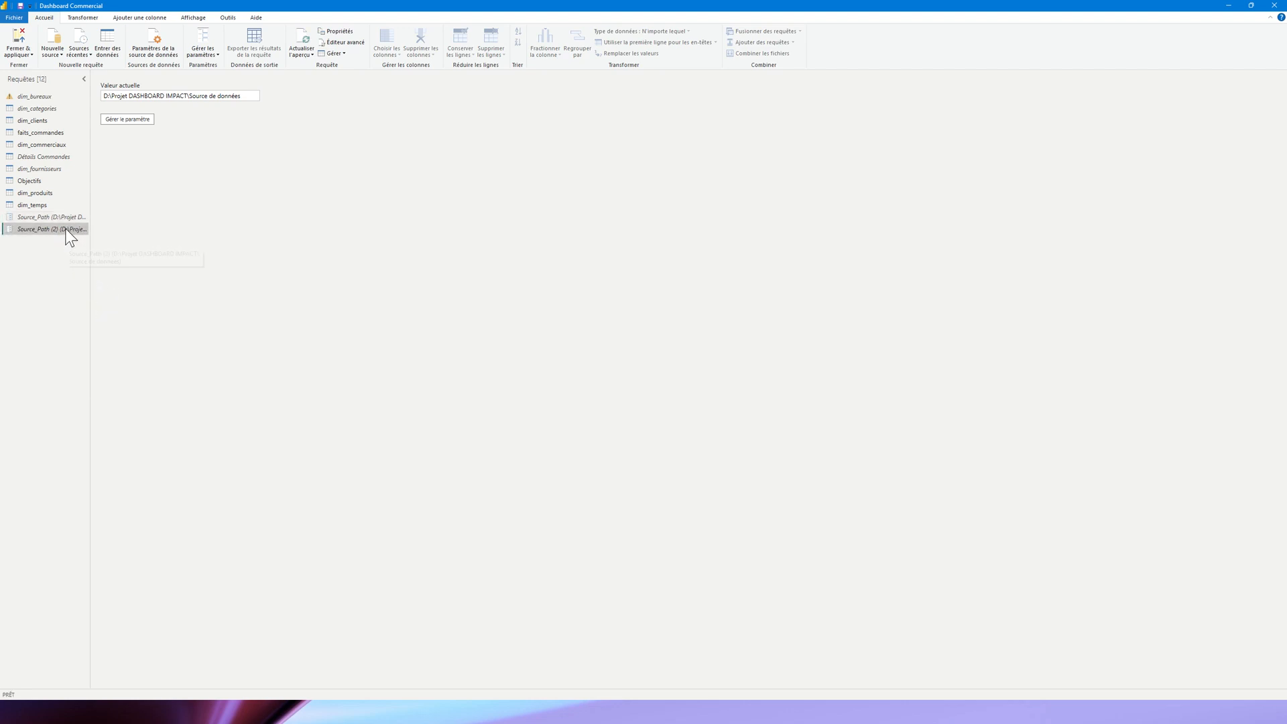
click(131, 121)
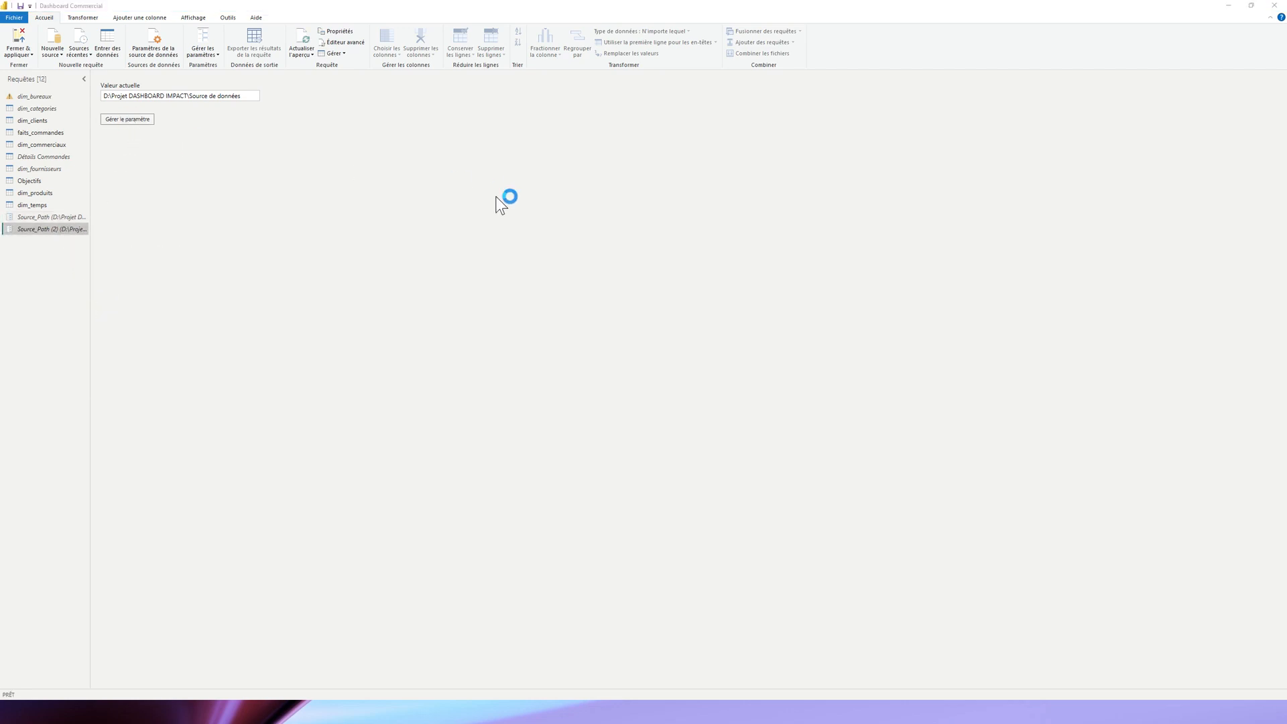
click(677, 236)
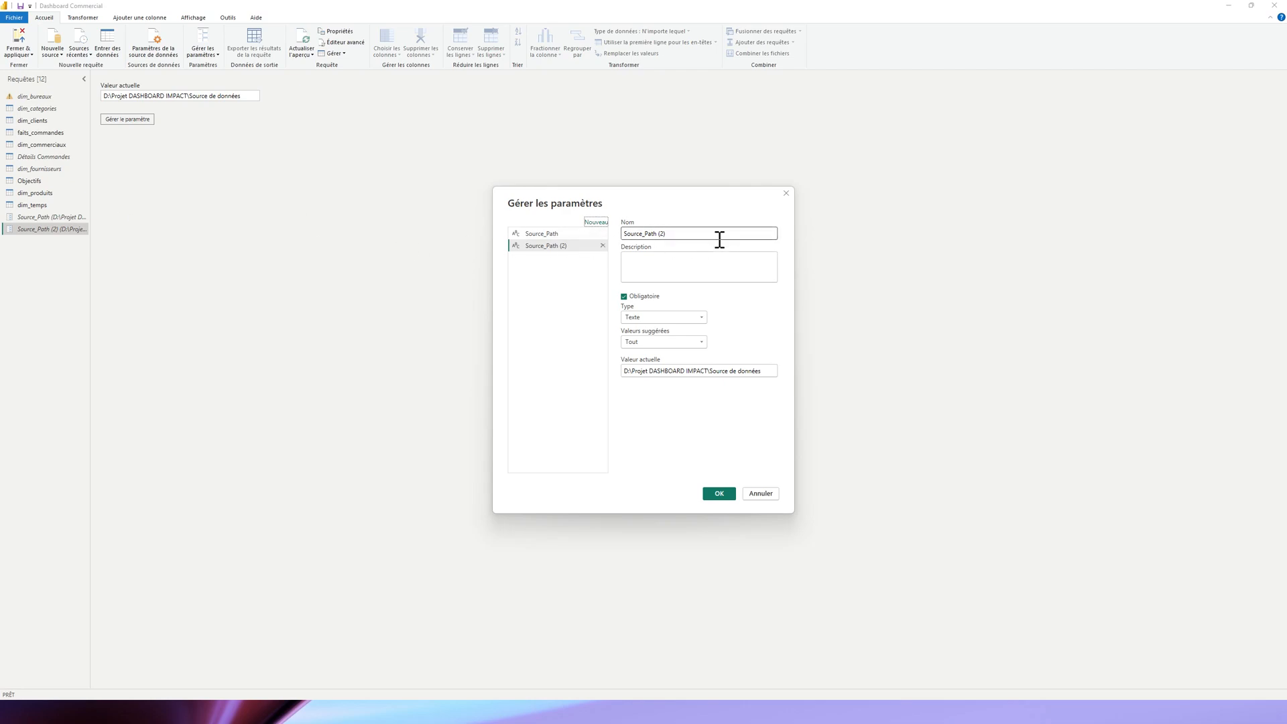
click(677, 238)
drag(675, 238, 644, 237)
key(Caps_Lock)
text(N)
key(Caps_Lock)
text(a)
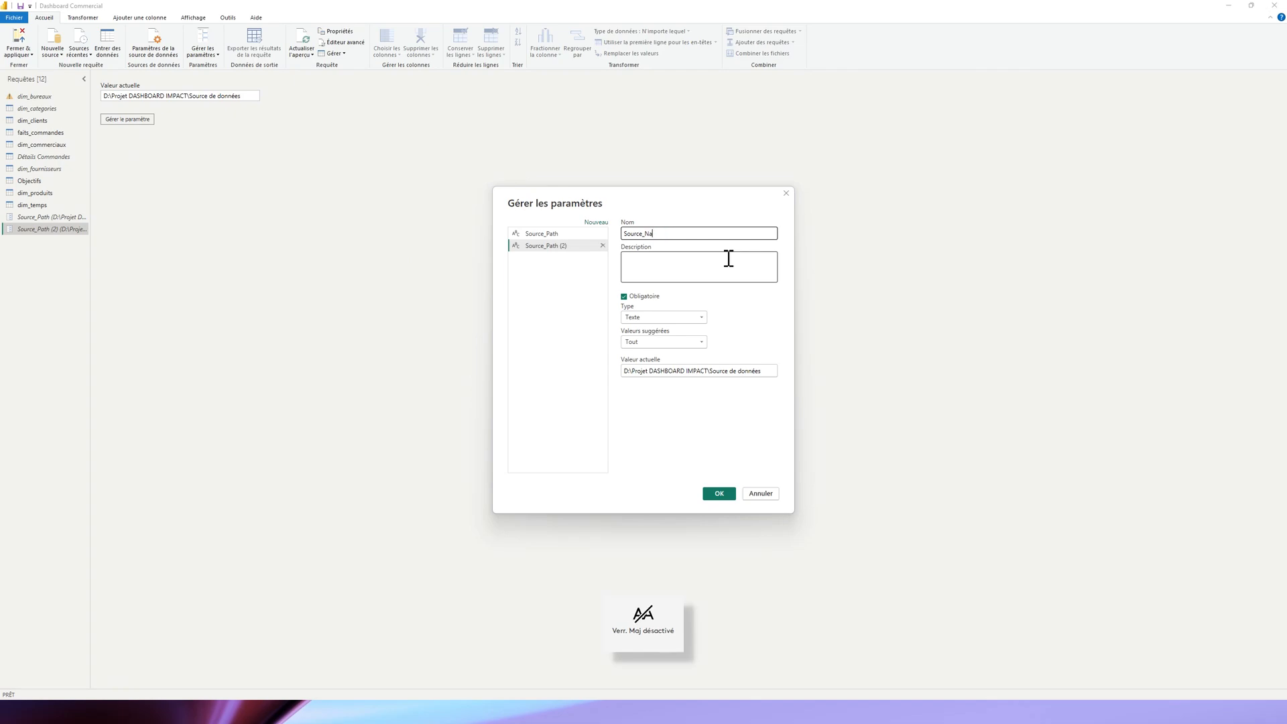
text(me)
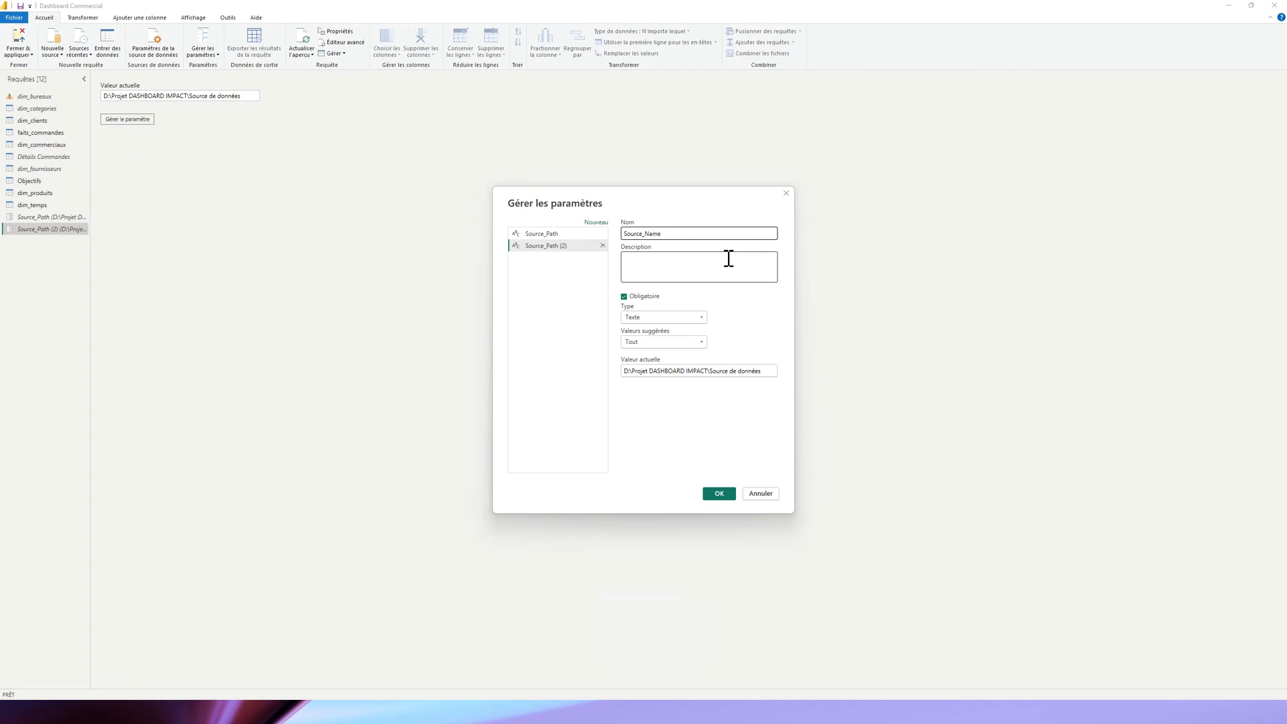
Replace Source_Name's current value with the renamed Excel file's name, Source_Commerce, and save the parameter
click(747, 376)
key(ctrl+a)
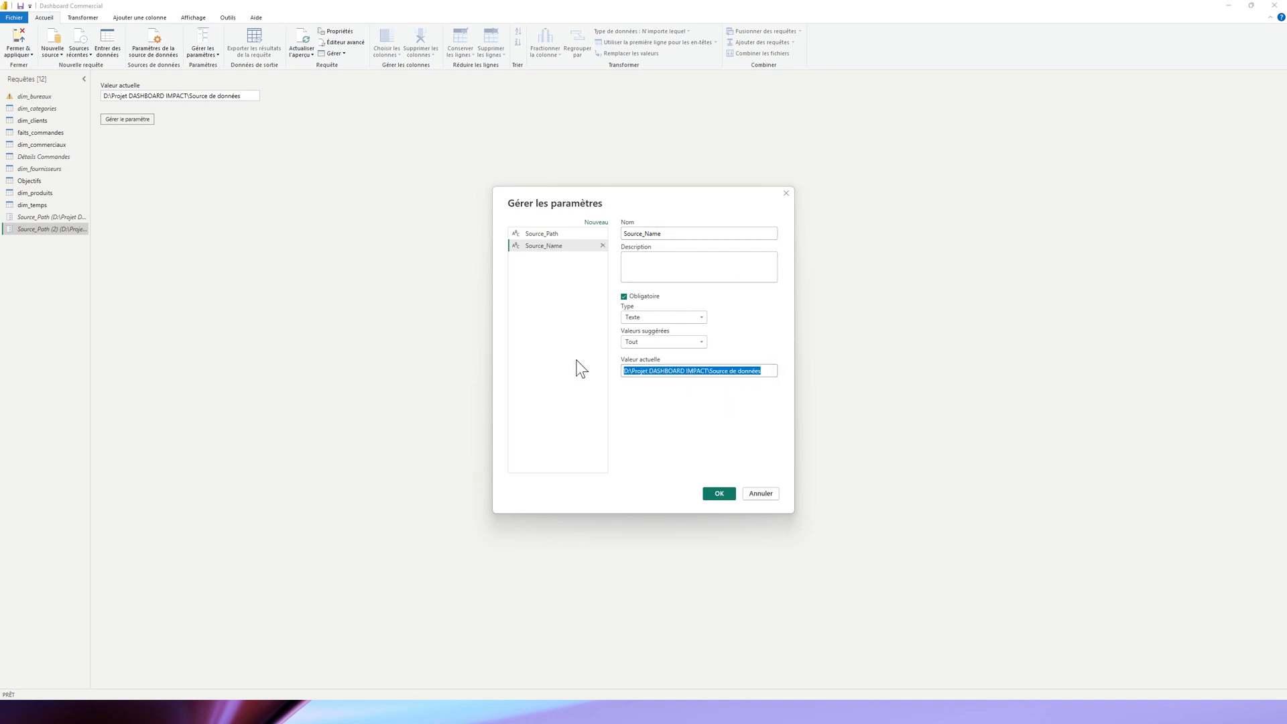
key(BackSpace)
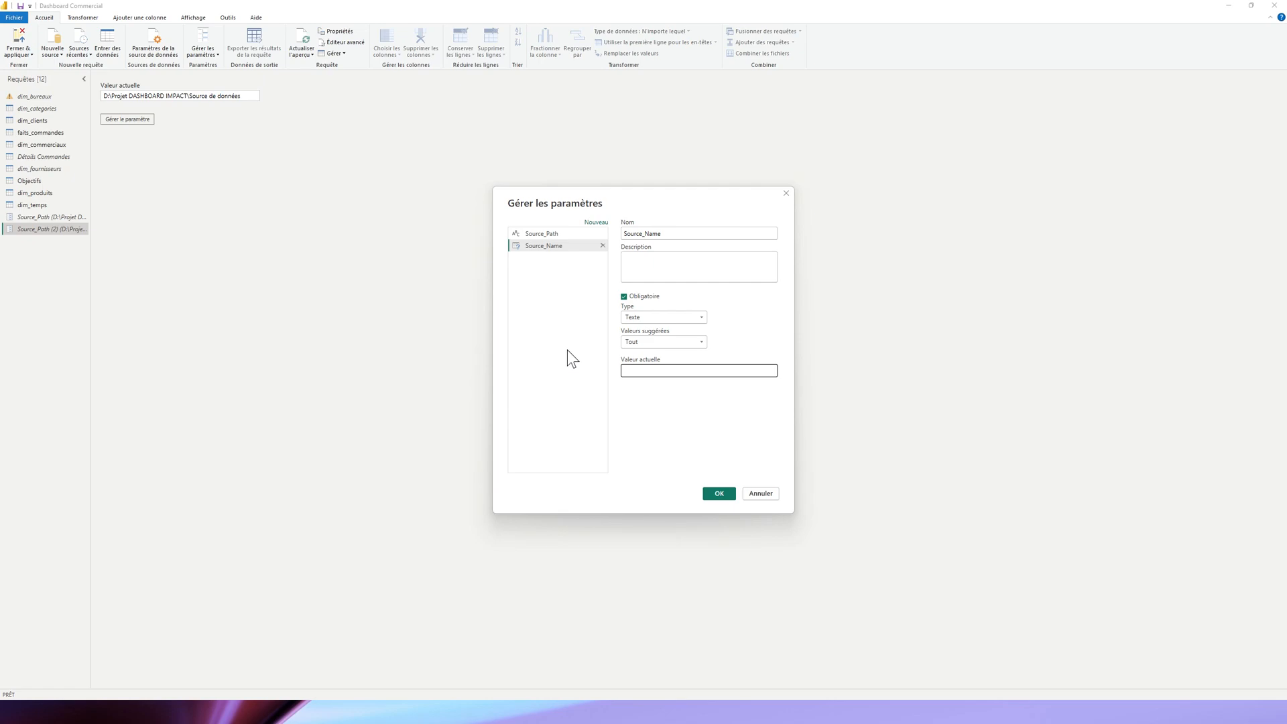
key(alt+Tab)
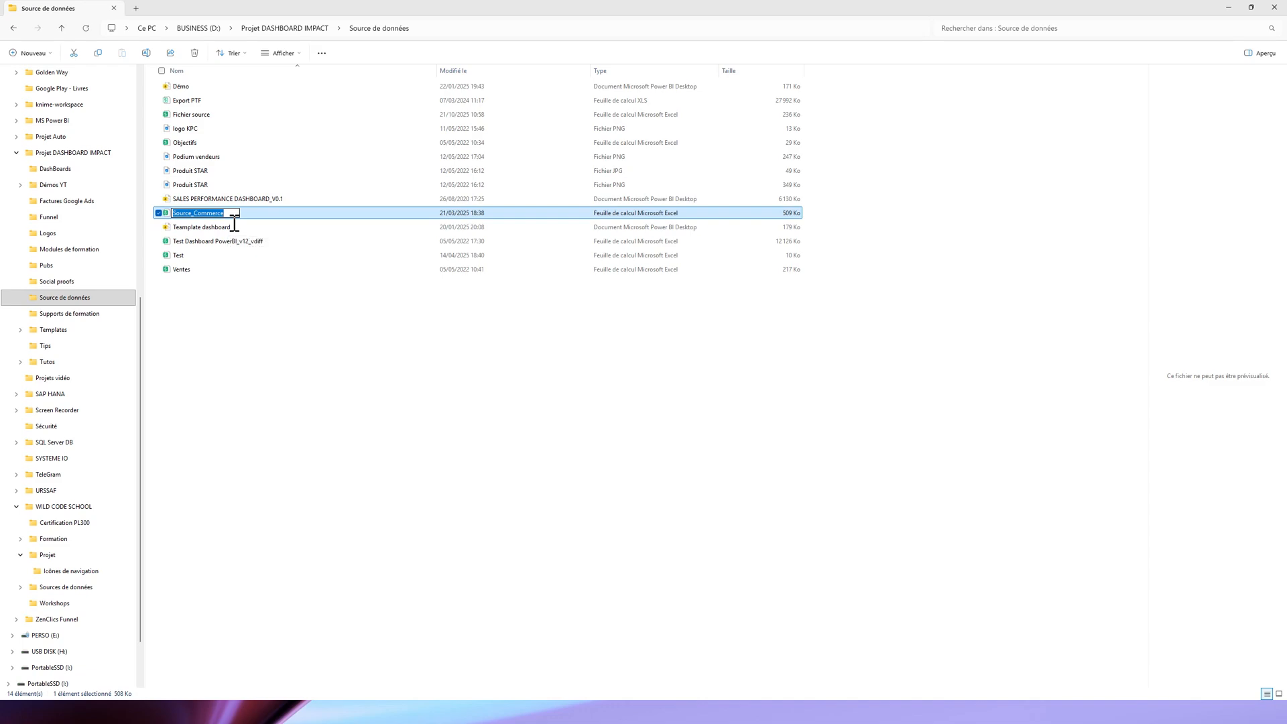
key(Escape)
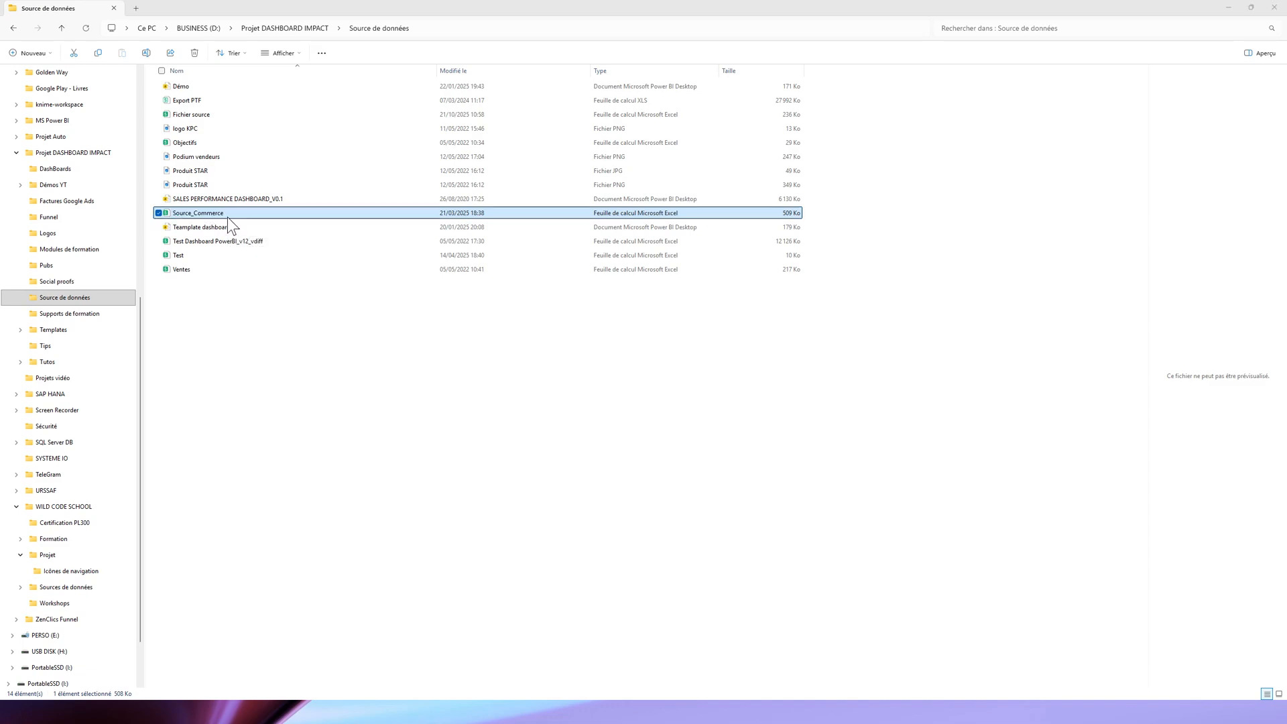
key(alt+Tab)
click(673, 372)
text(Source_Commerce)
click(718, 493)
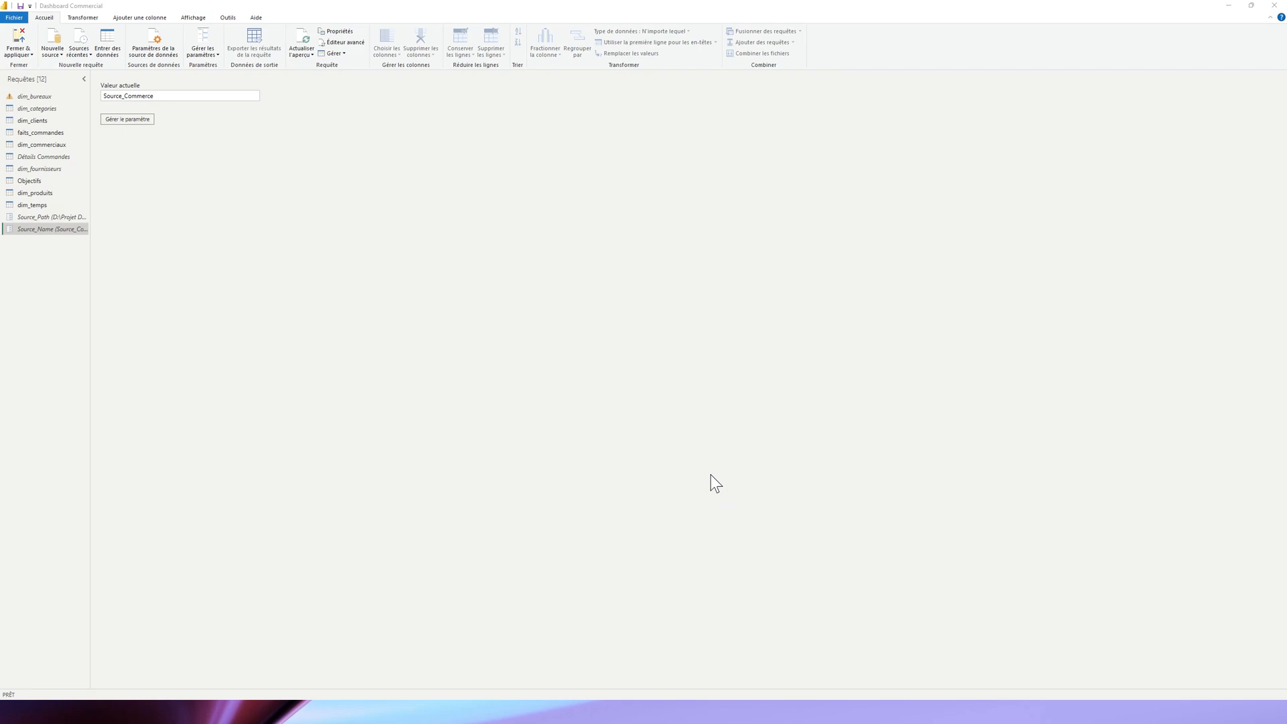
End Source_Path's current value with a backslash, D:\Projet DASHBOARD IMPACT\Source de données\, and save the parameter
click(71, 216)
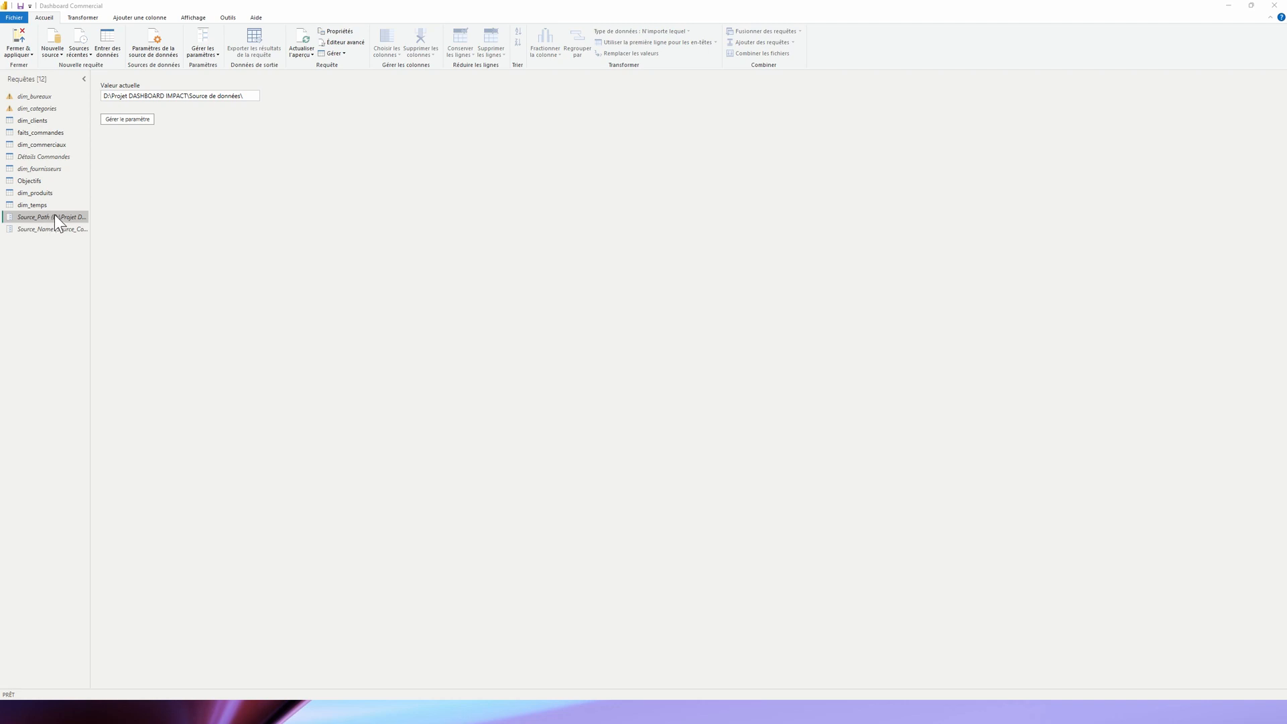
click(142, 121)
click(766, 370)
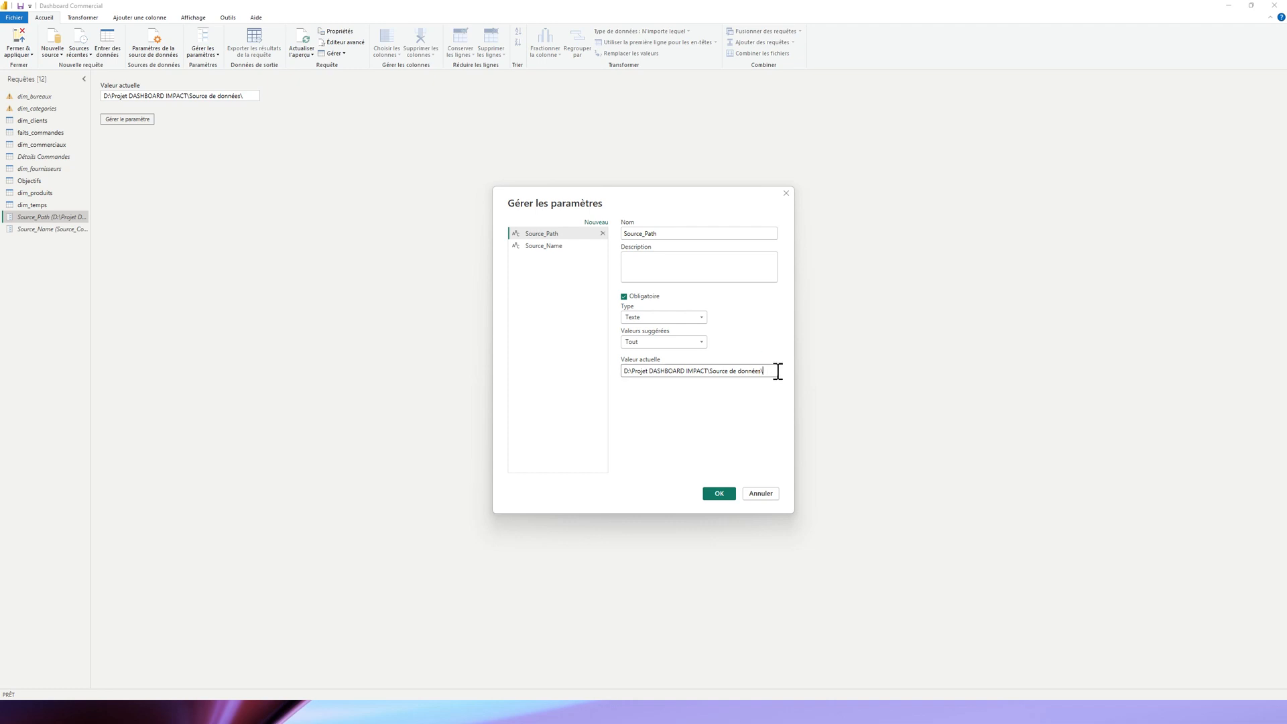
click(729, 490)
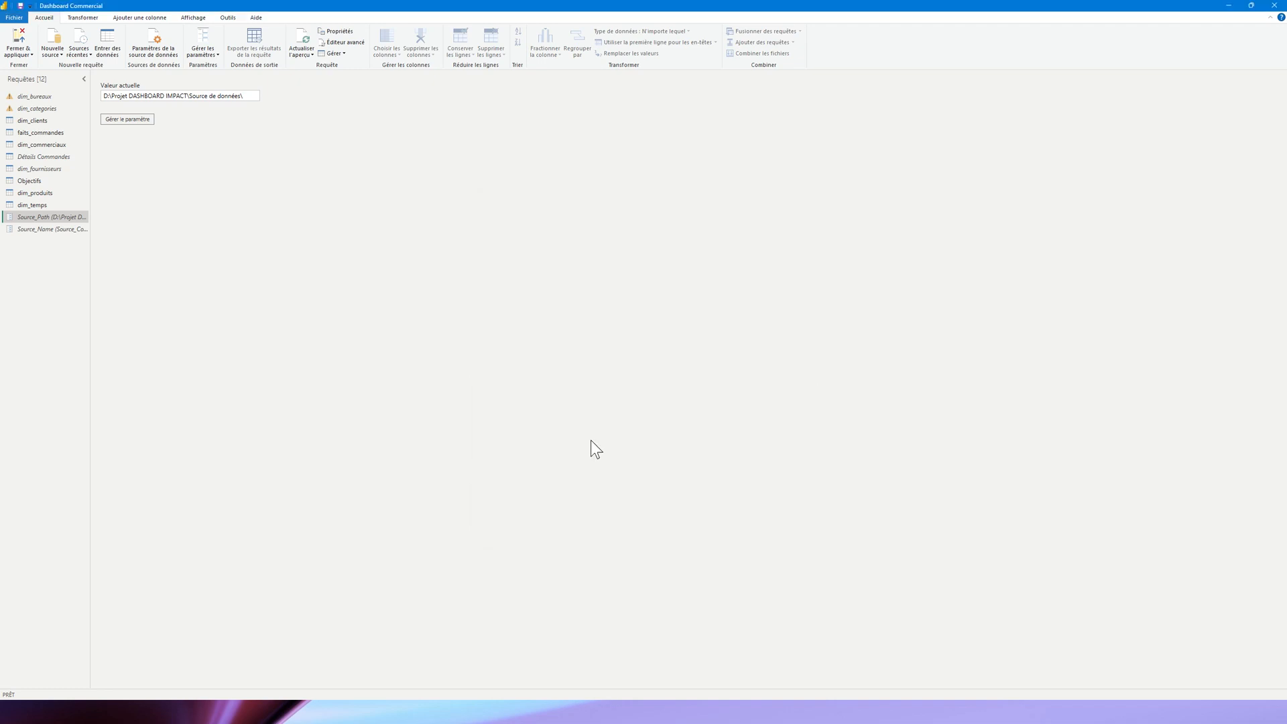
Add the file extension to Source_Name's current value so it reads Source_Commerce.xlsx, and save the parameter
click(70, 229)
click(147, 121)
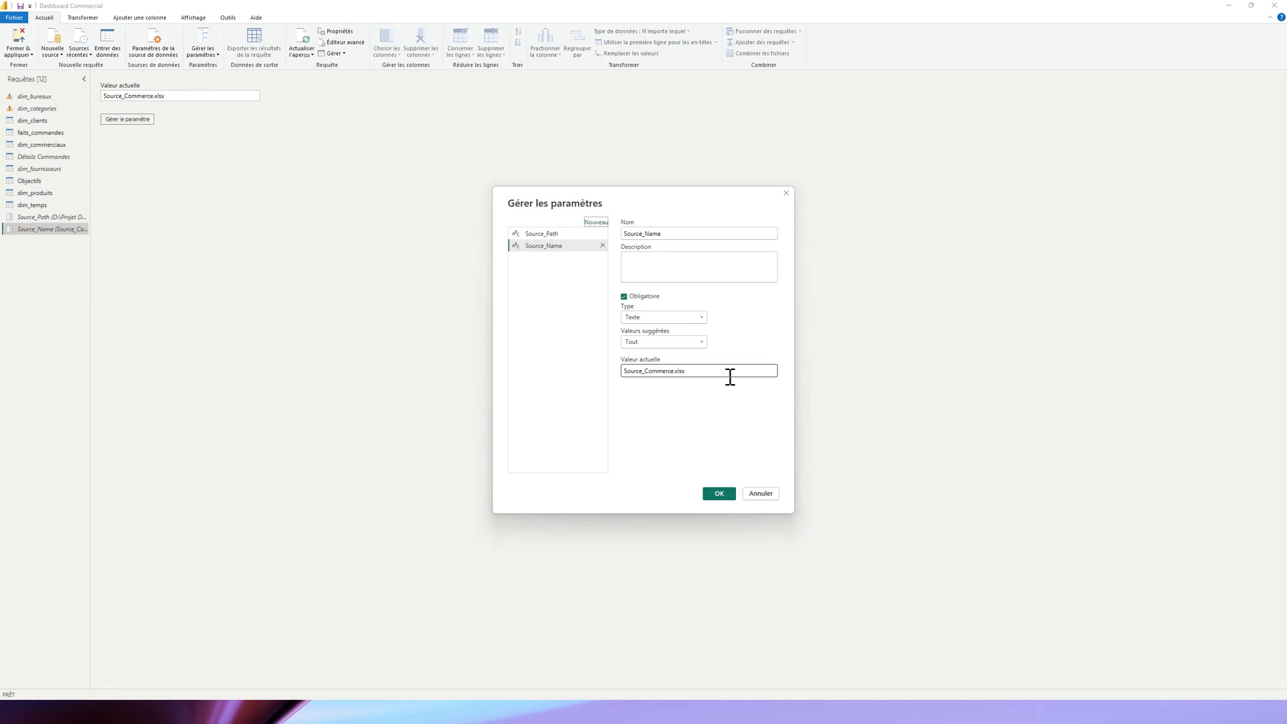
click(730, 498)
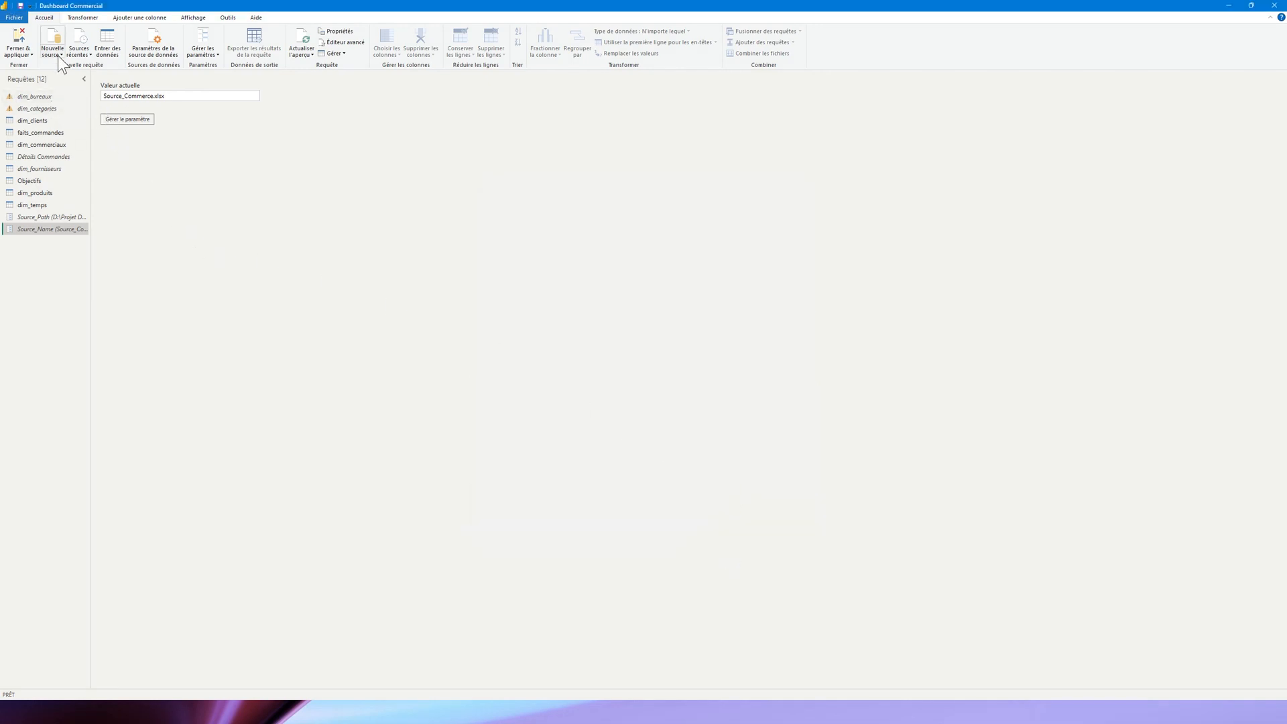
In the dim_bureaux query's M code, replace the hard-coded file path inside File.Contents with the Source_Path parameter
click(35, 95)
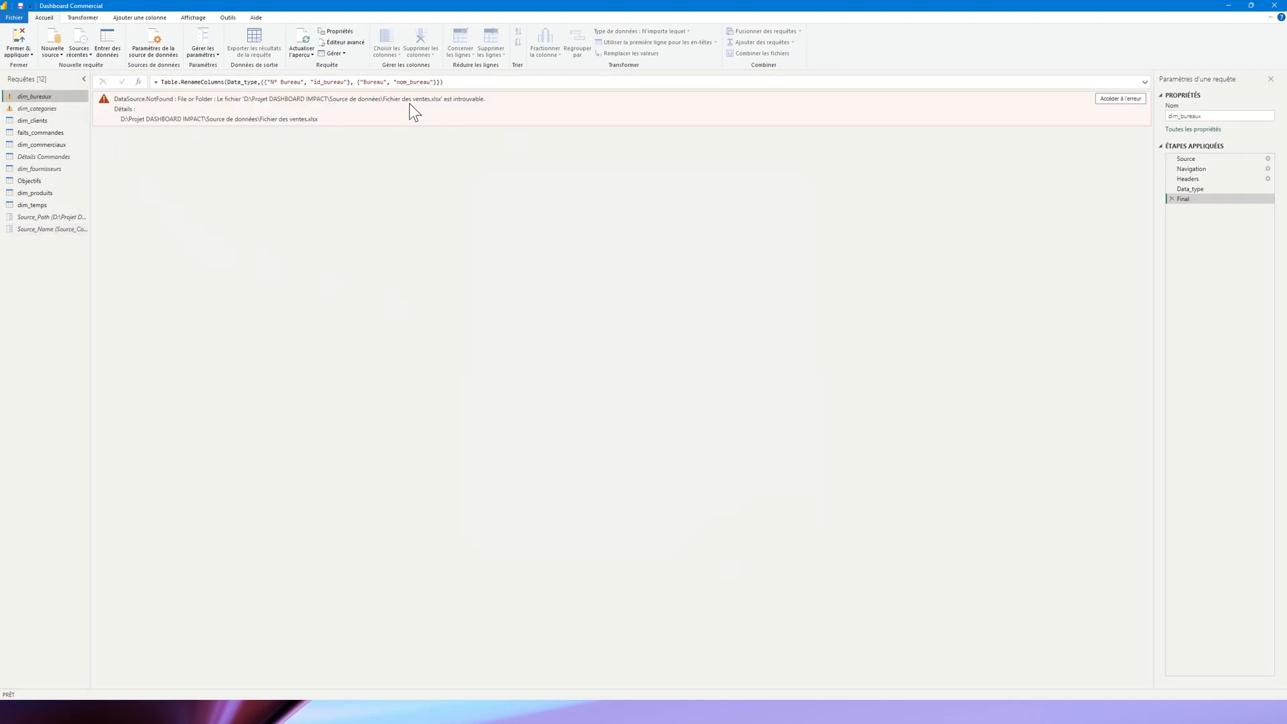
click(1185, 158)
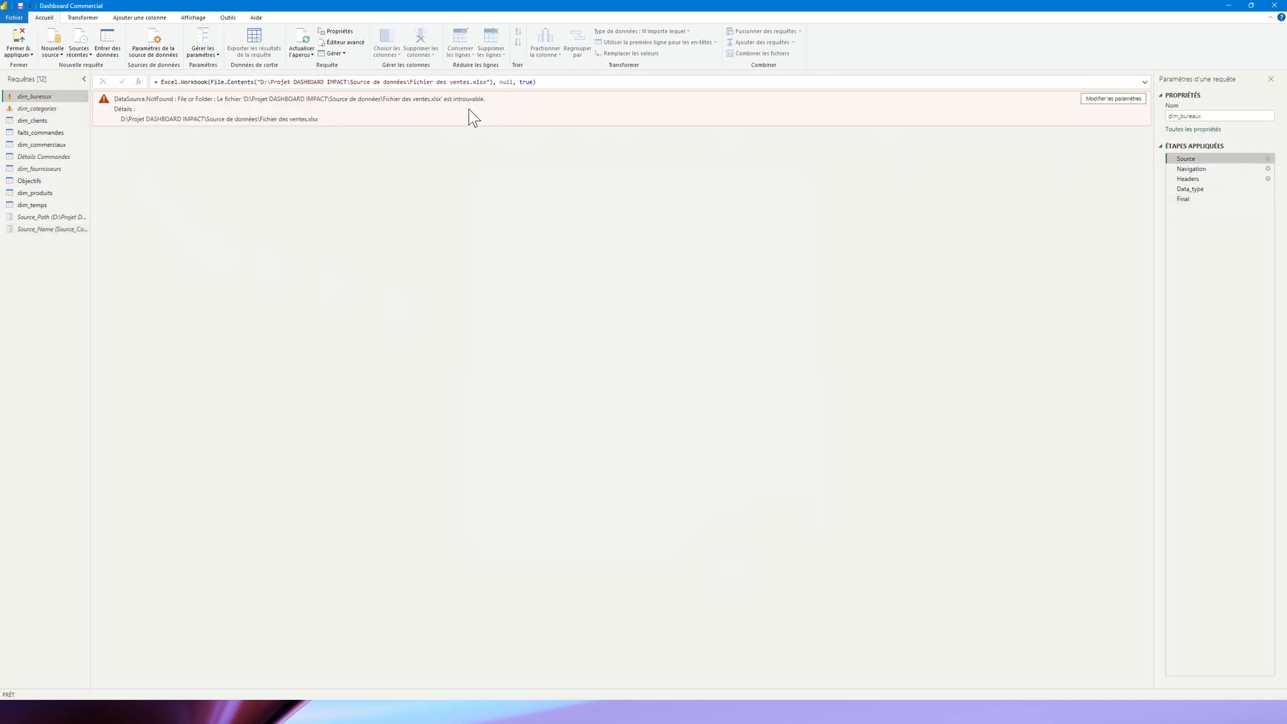
click(357, 42)
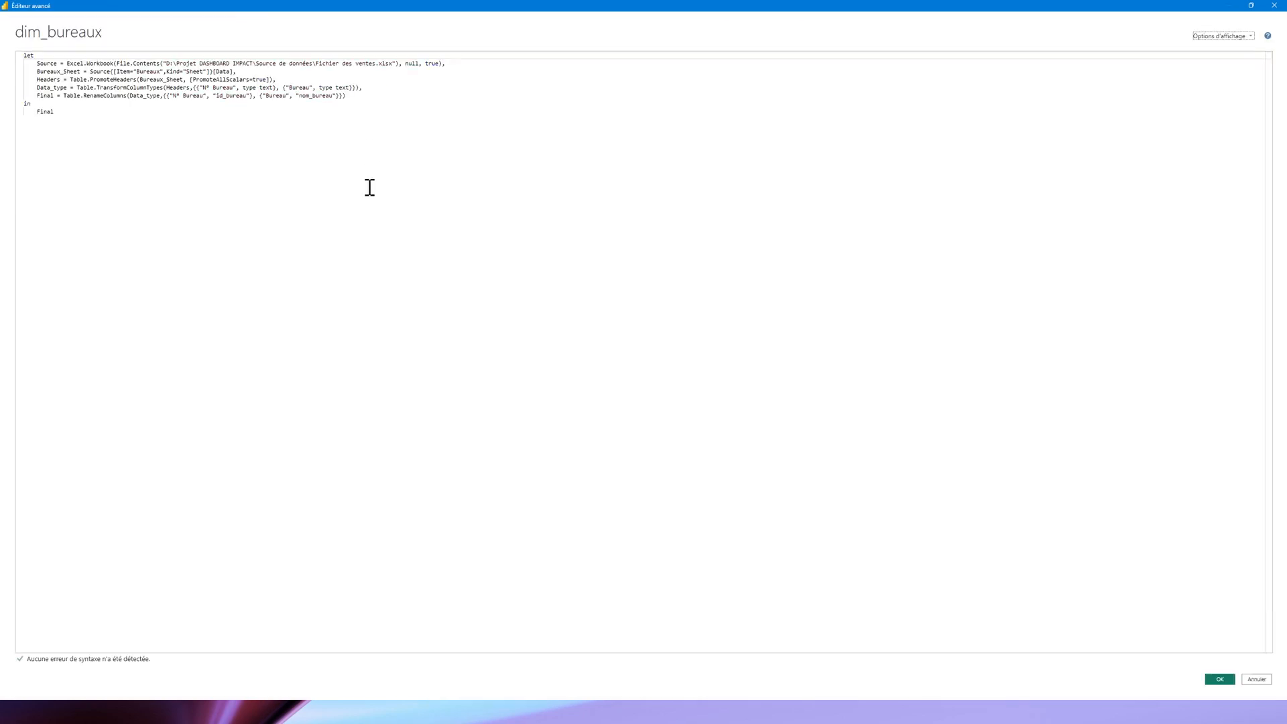
click(170, 67)
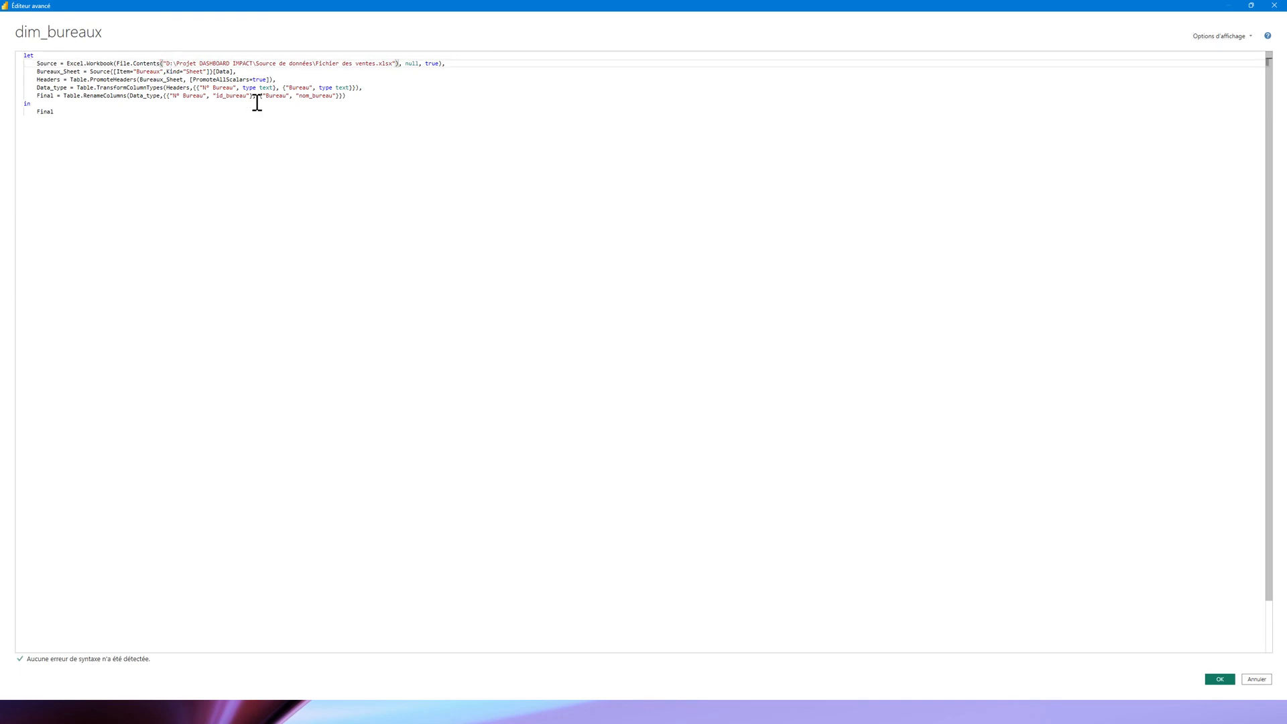
key(shift+Right)
key(shift+Right)
key(shift+Right)
key(shift+Right)
key(shift+Right)
key(shift+Right)
key(shift+Right)
key(shift+Right)
key(shift+Right)
key(shift+Right)
key(shift+Right)
key(shift+Right)
key(shift+Right)
key(shift+Right)
key(shift+Right)
key(shift+Right)
key(shift+Right)
key(shift+Right)
key(shift+Right)
key(shift+Right)
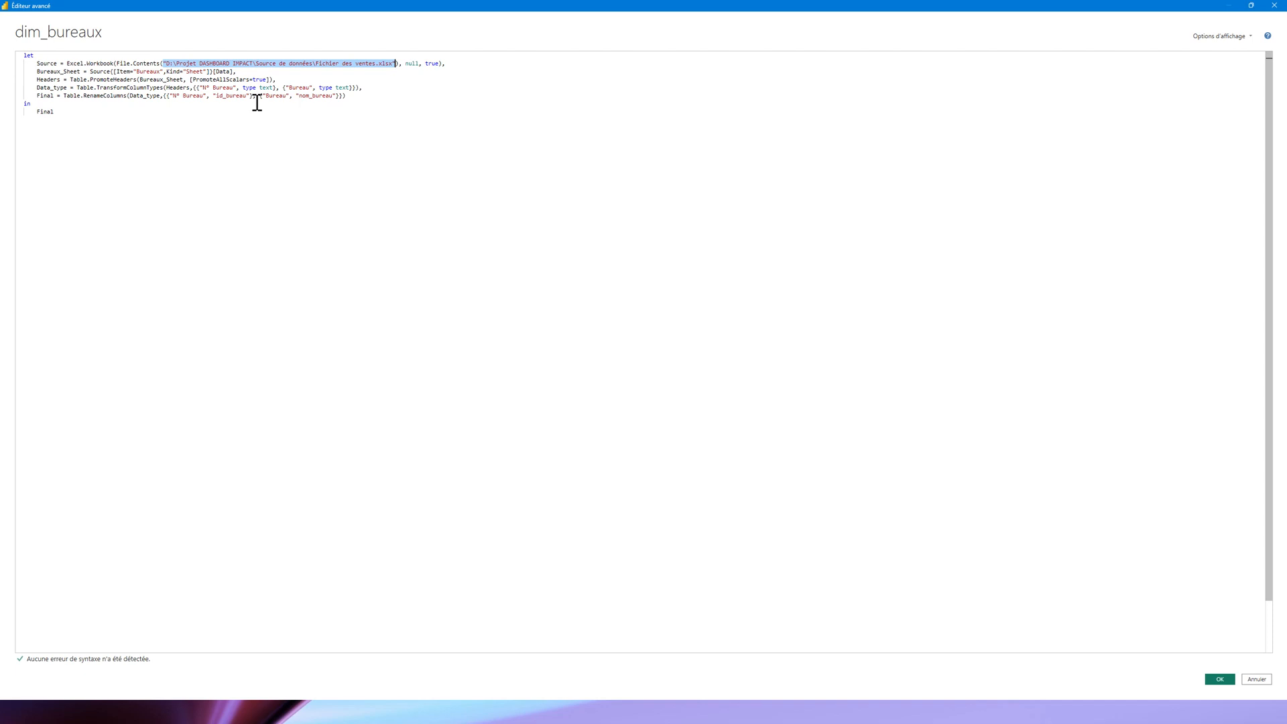
key(Caps_Lock)
text(SOUR)
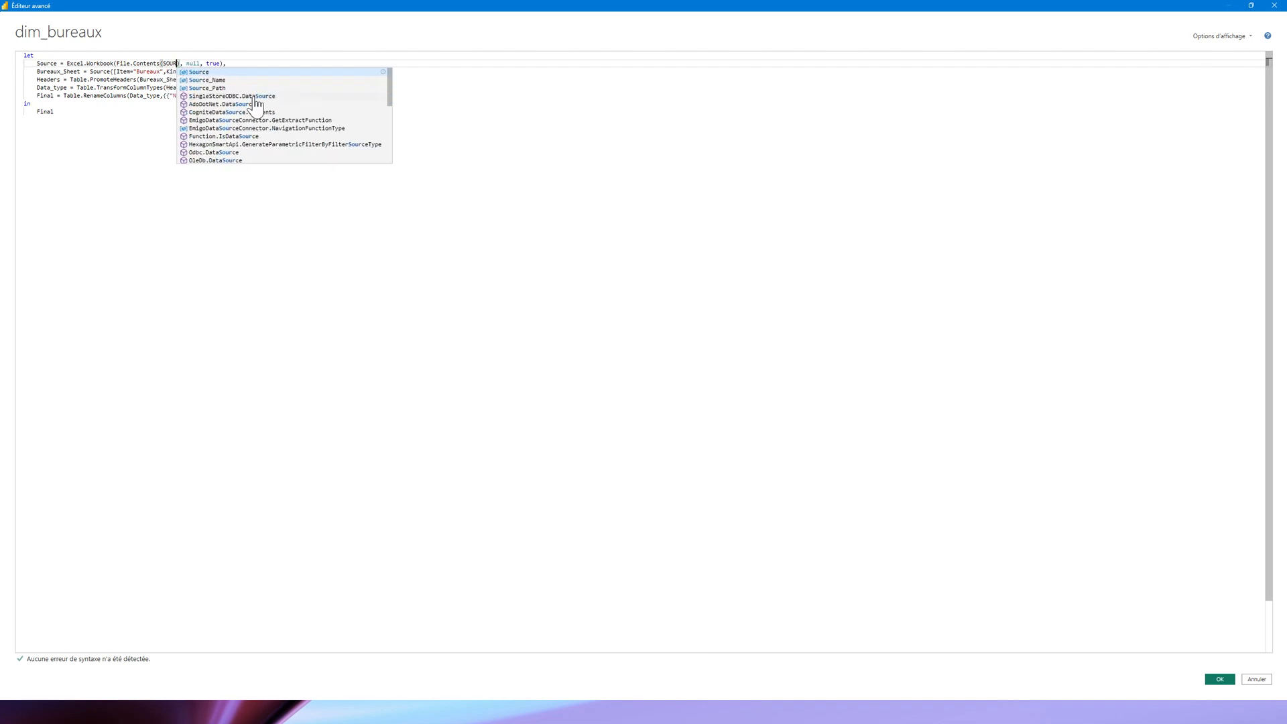
click(223, 88)
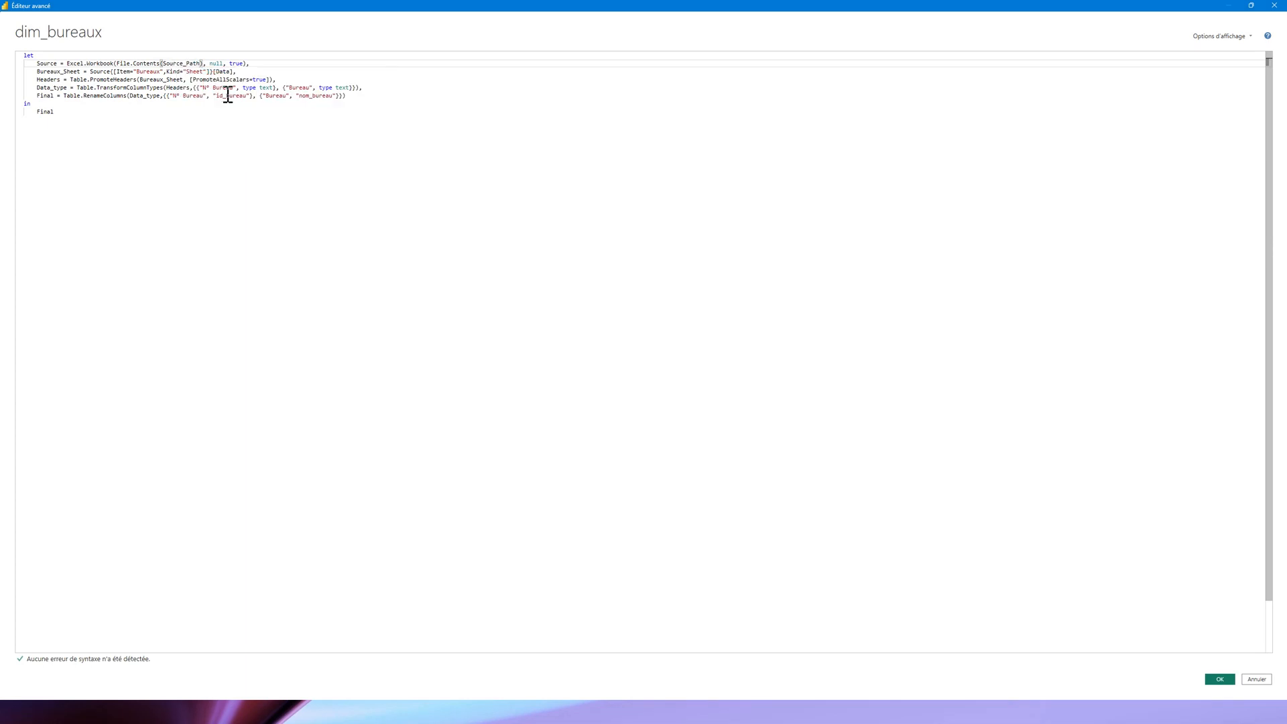
Append &Source_Name after Source_Path in dim_bureaux's Source line and save the query code
key(Caps_Lock)
text(&sour)
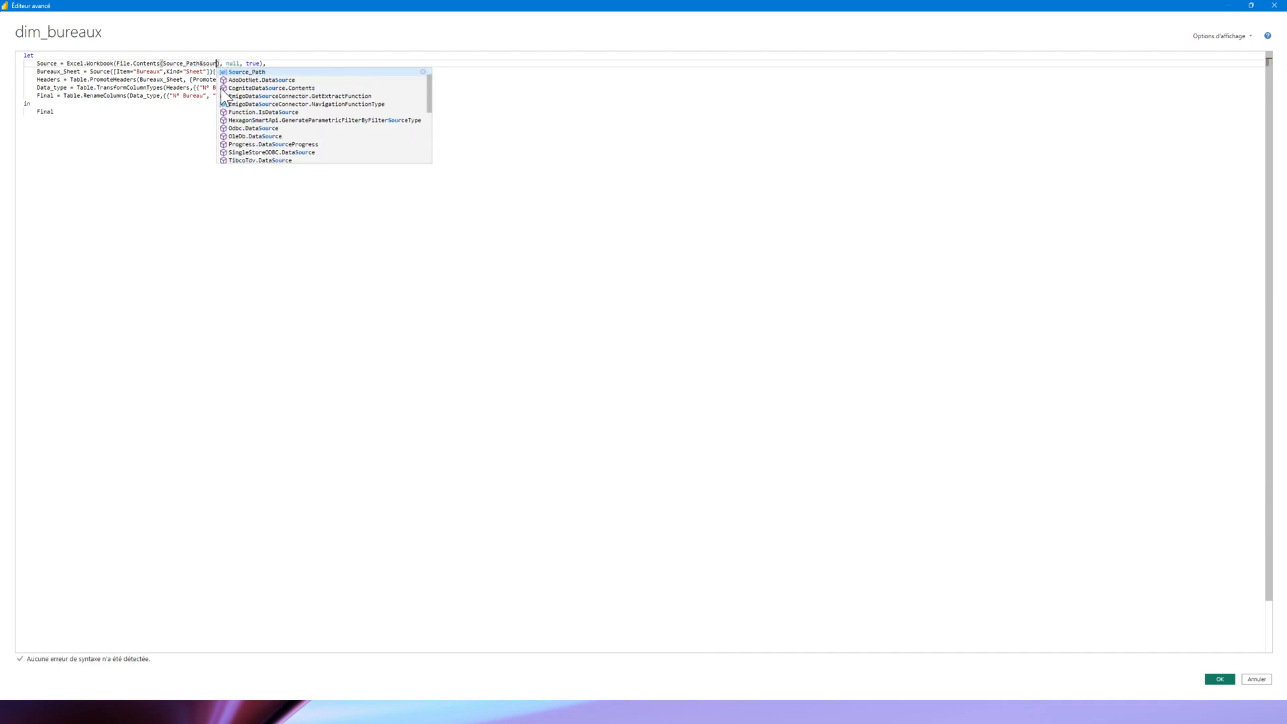
text(ce)
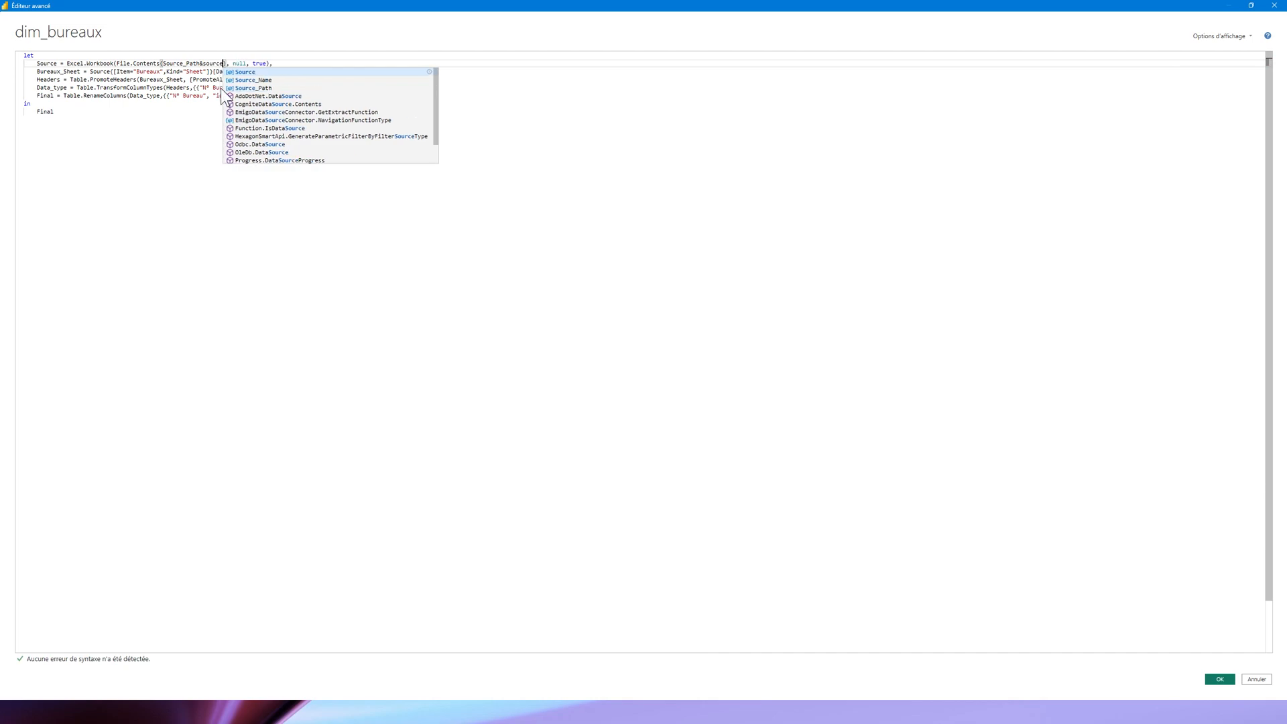
click(248, 80)
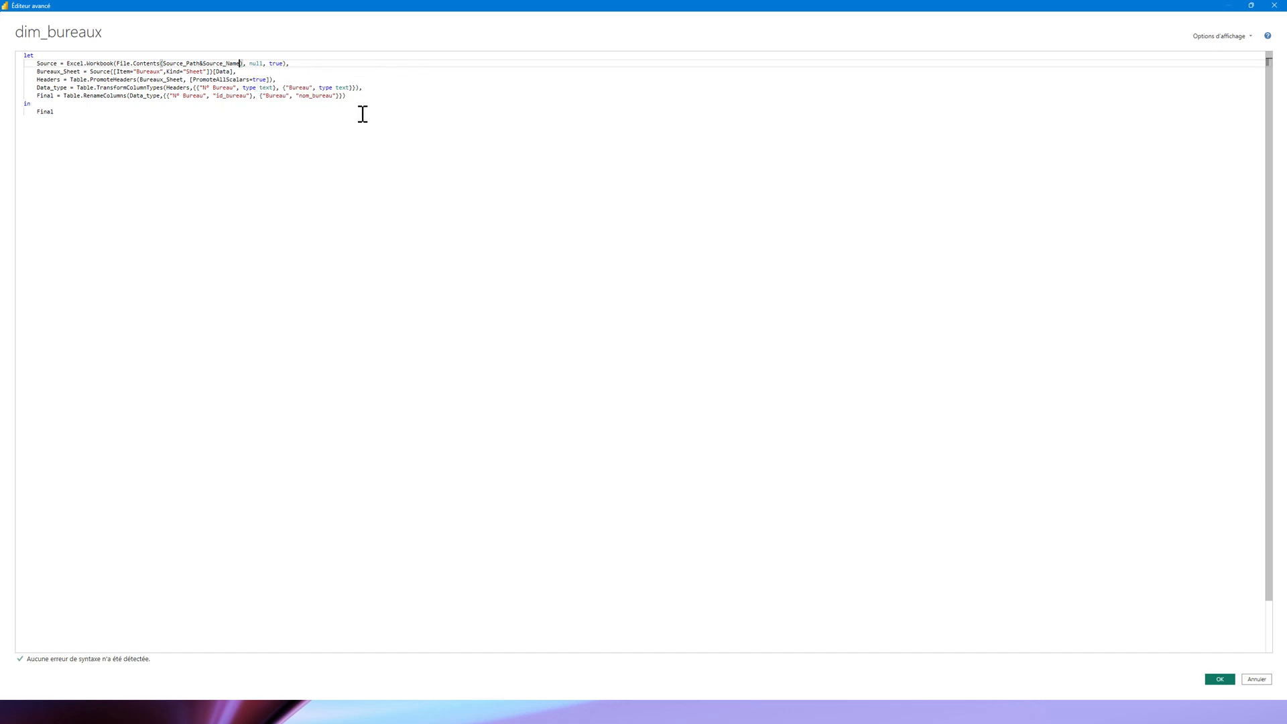
click(84, 112)
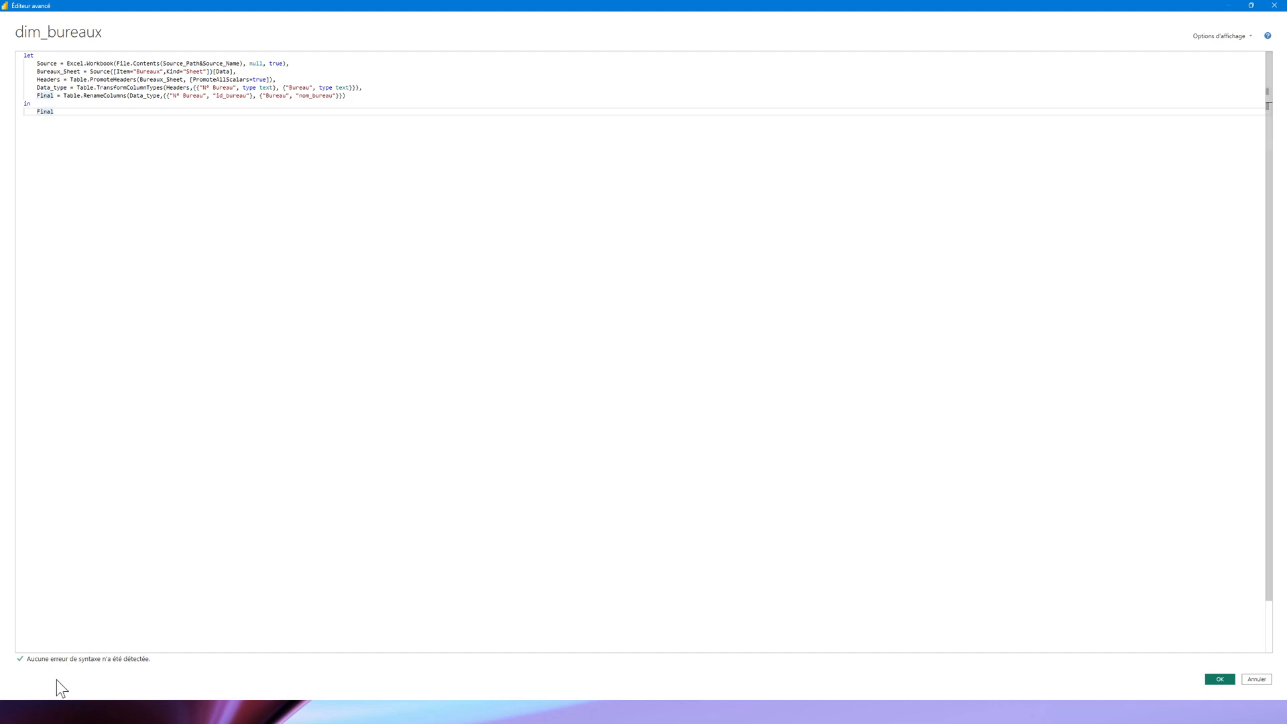
click(1221, 680)
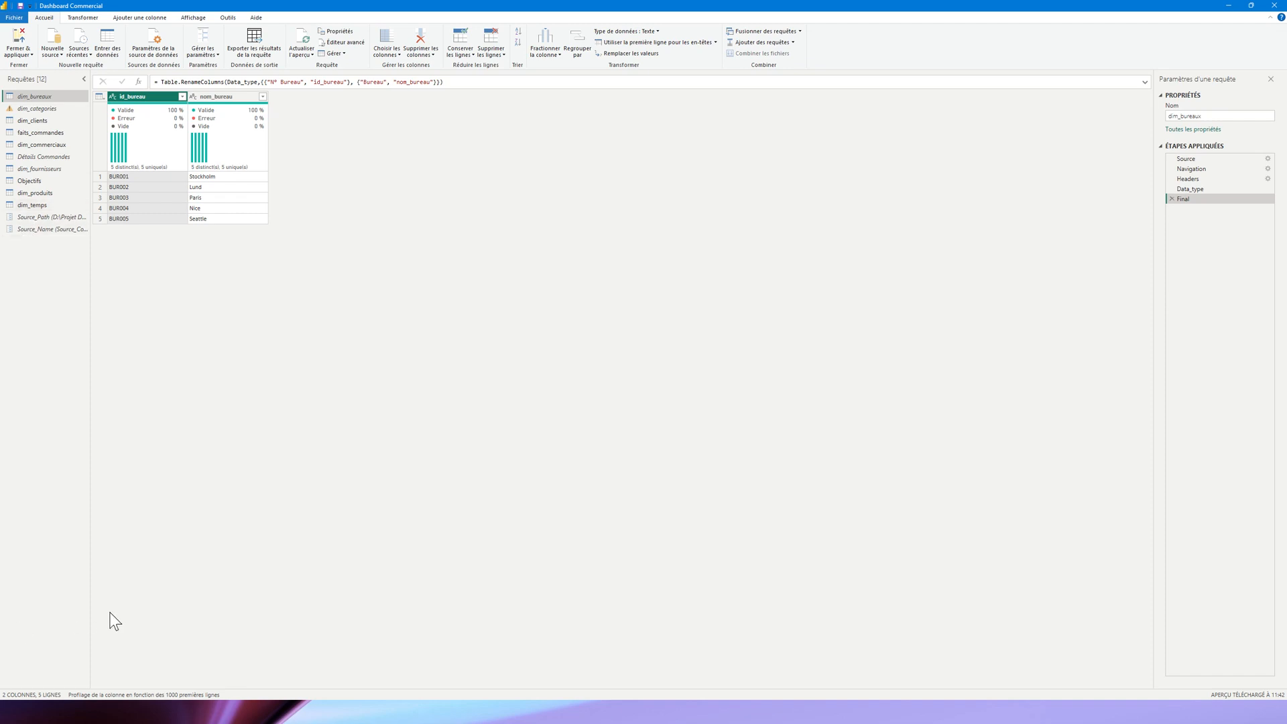
Review the Source_Path and Source_Name parameter values and refresh all query previews from dim_bureaux
click(0, 629)
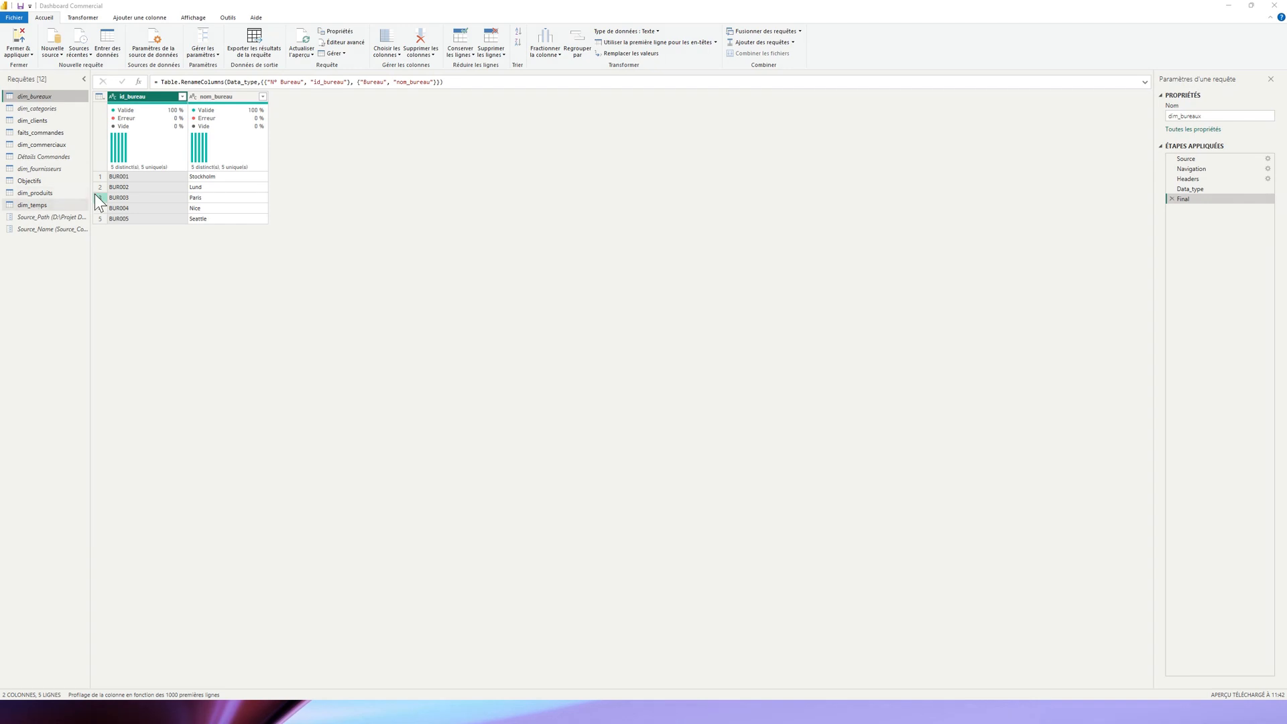
click(53, 219)
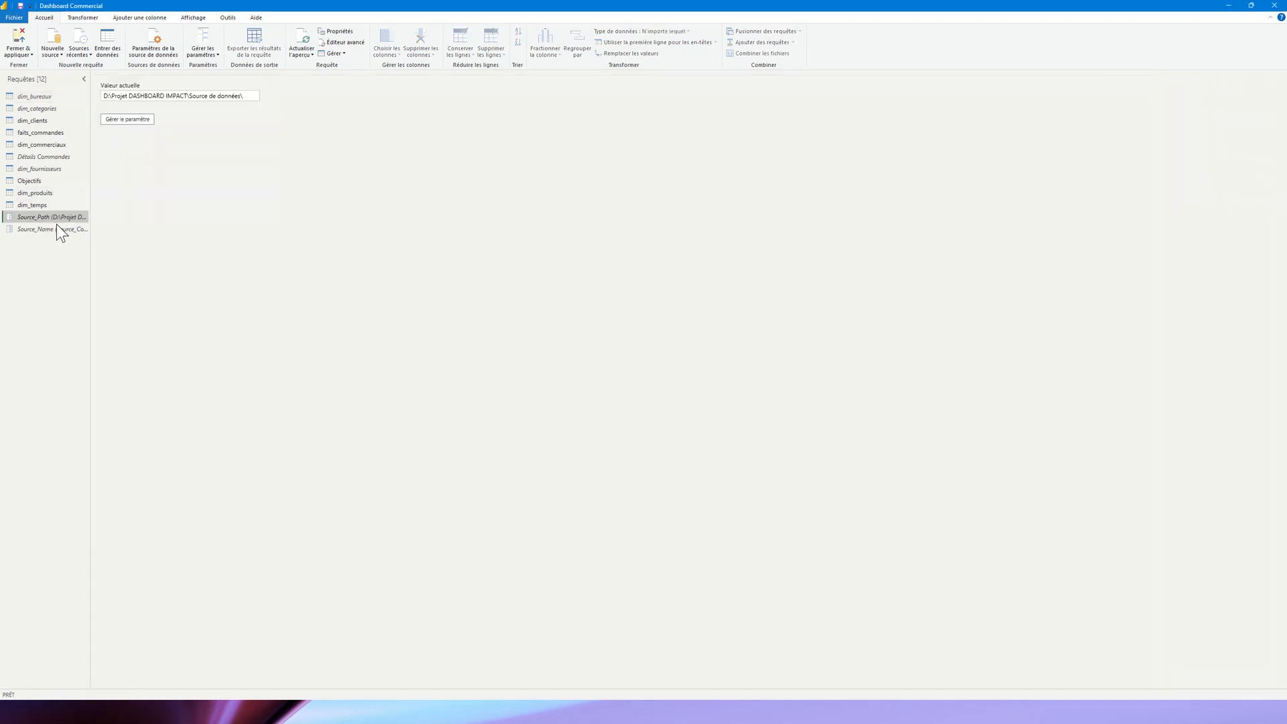
click(34, 230)
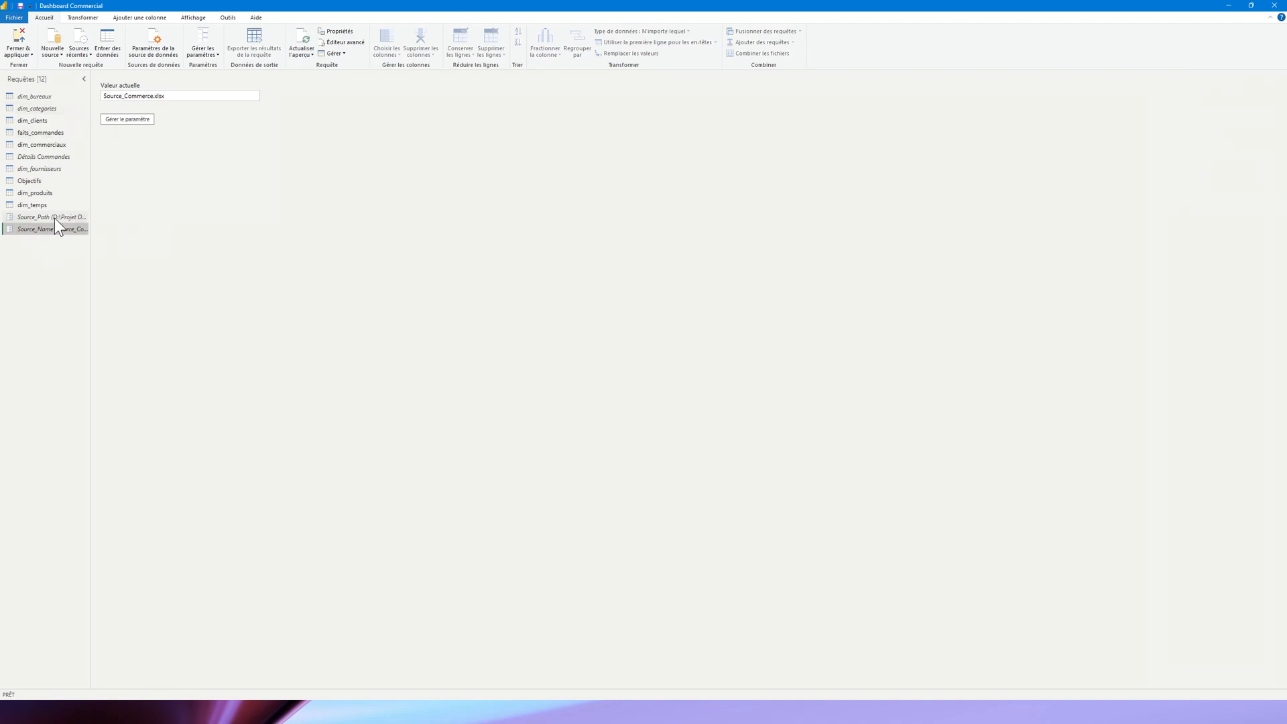
click(57, 96)
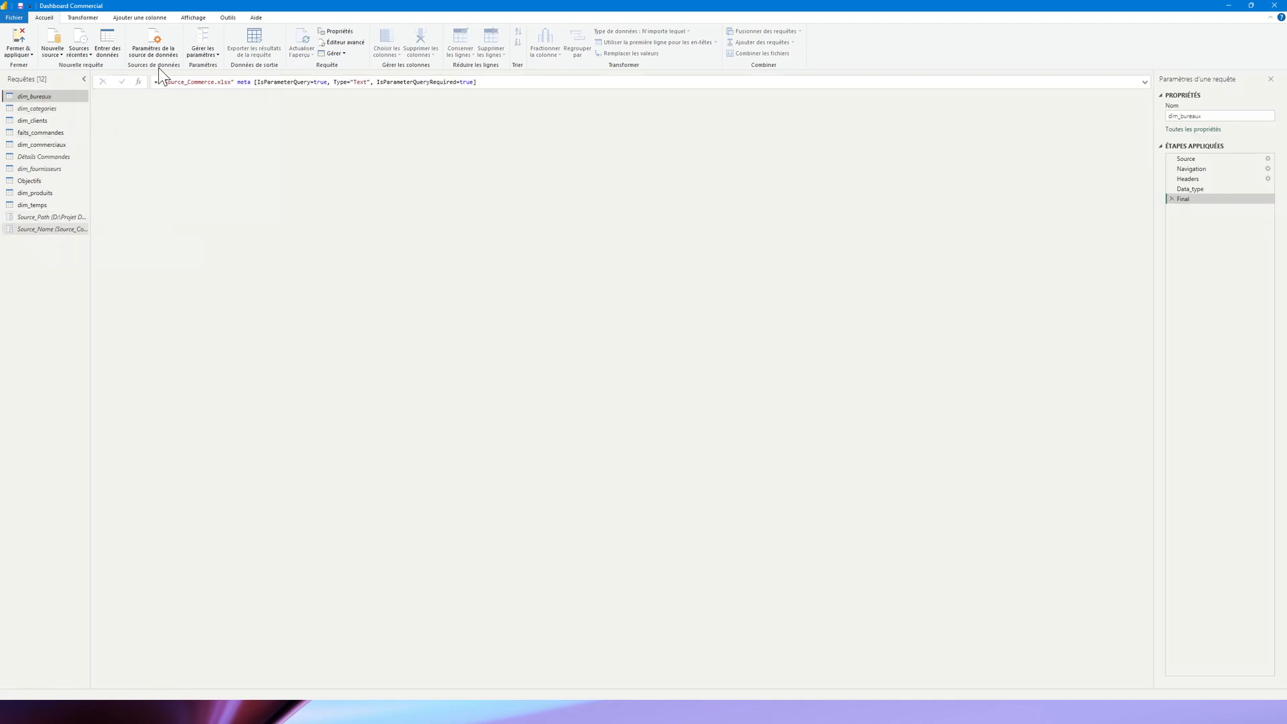
click(309, 56)
click(355, 78)
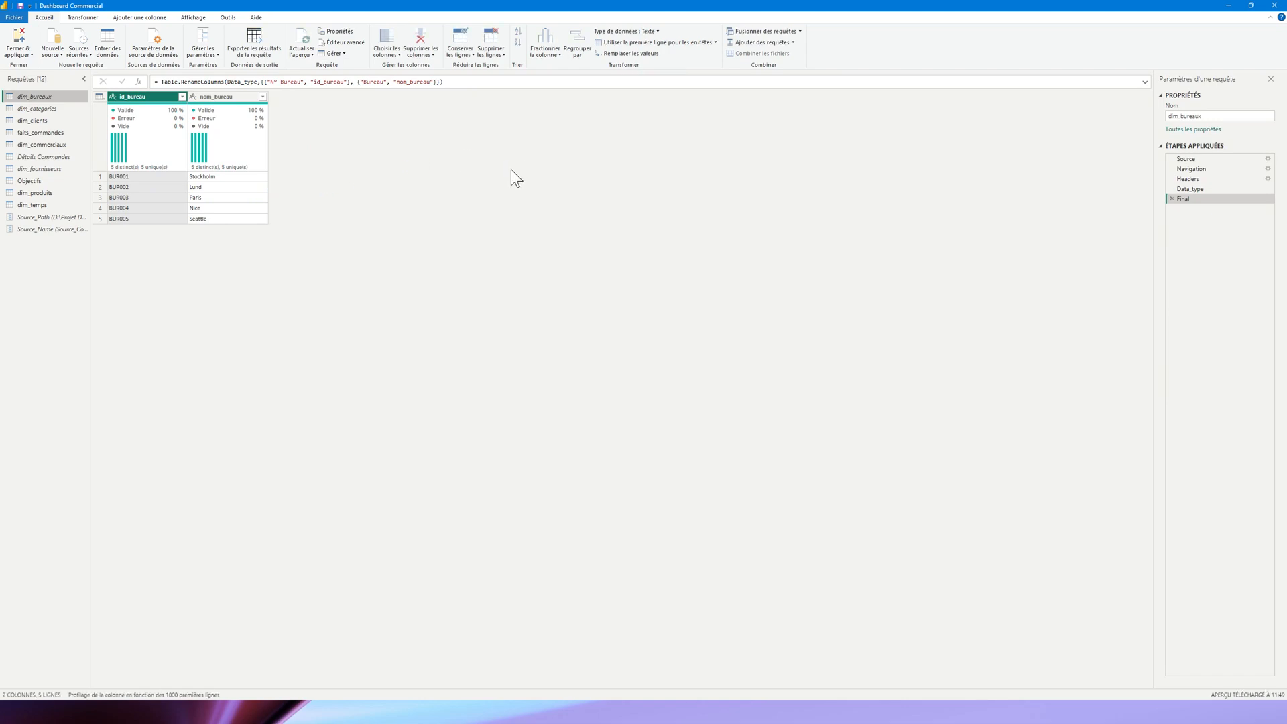
Replace the hard-coded file path in the dim_commerciaux query's M code with Source_Path&Source_Name and save the code
click(21, 57)
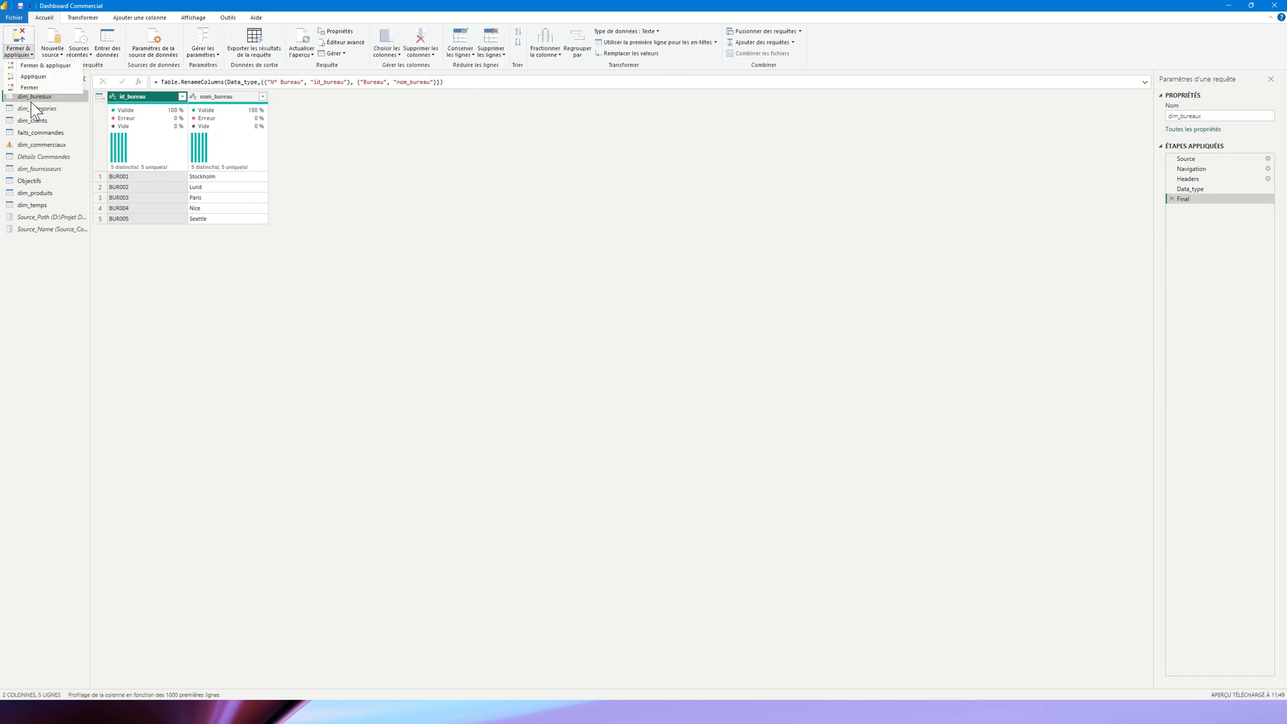
click(32, 145)
click(32, 144)
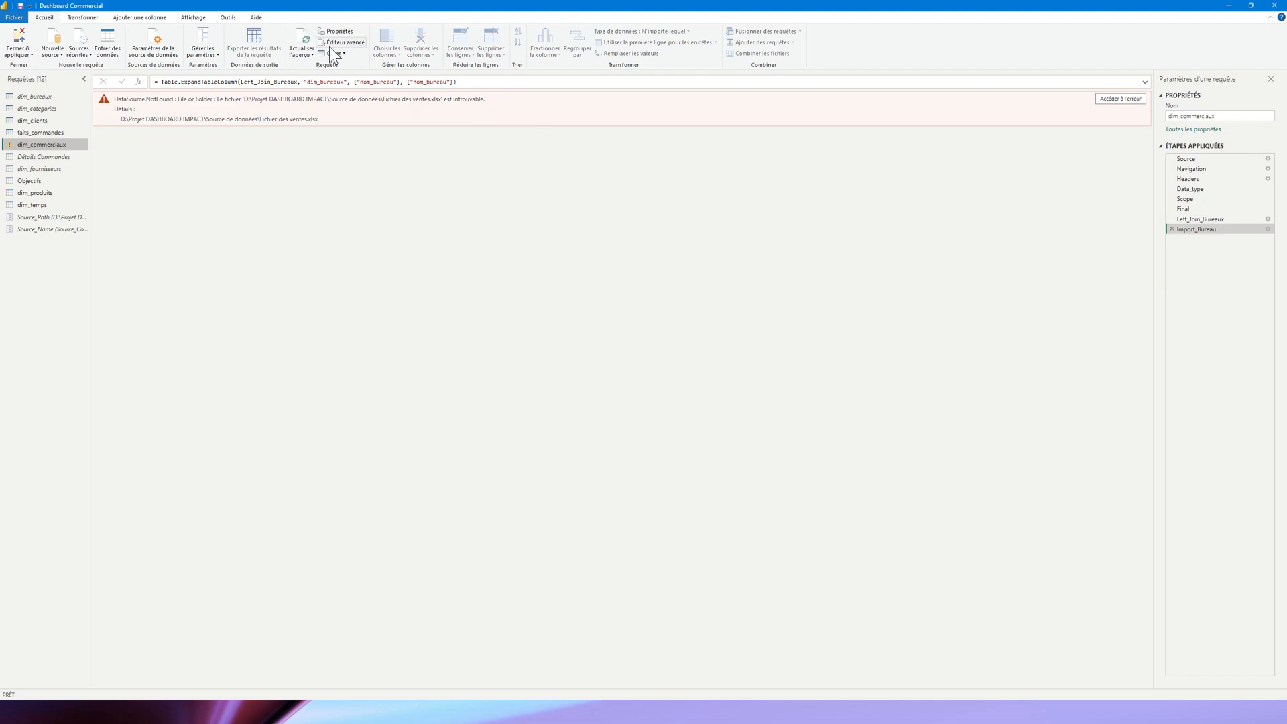
click(351, 44)
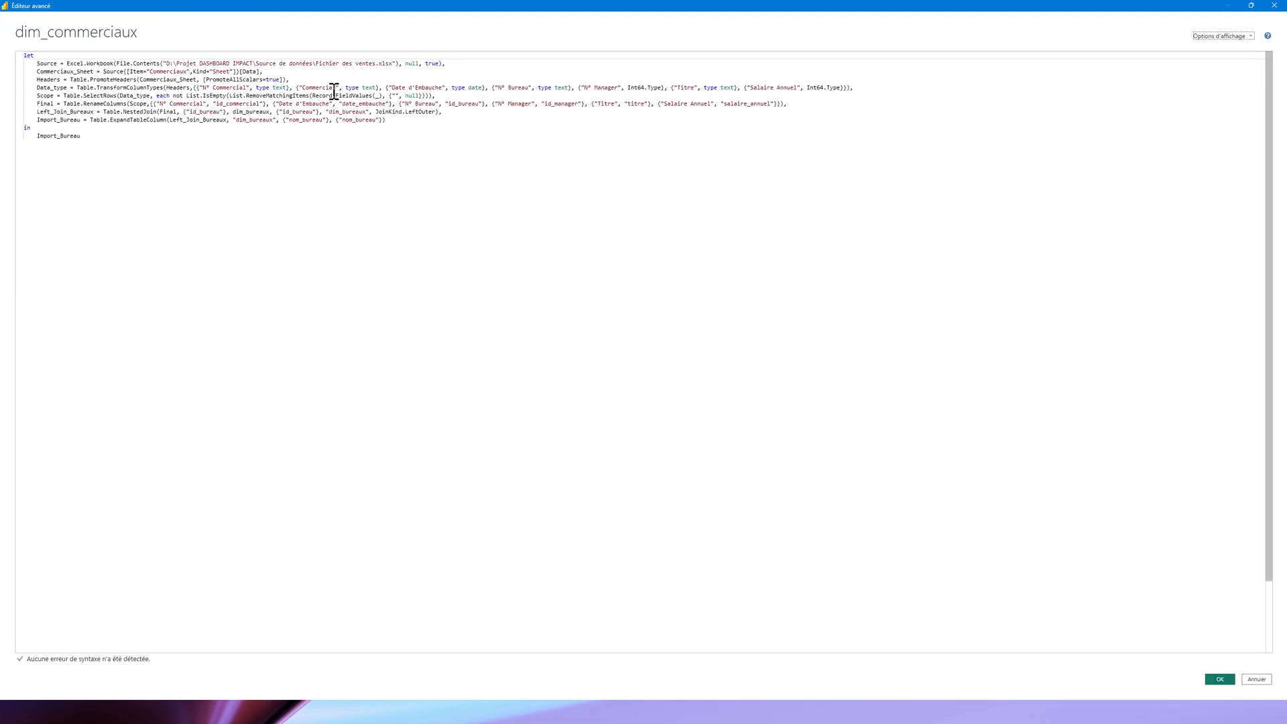
click(168, 65)
drag(165, 65, 401, 68)
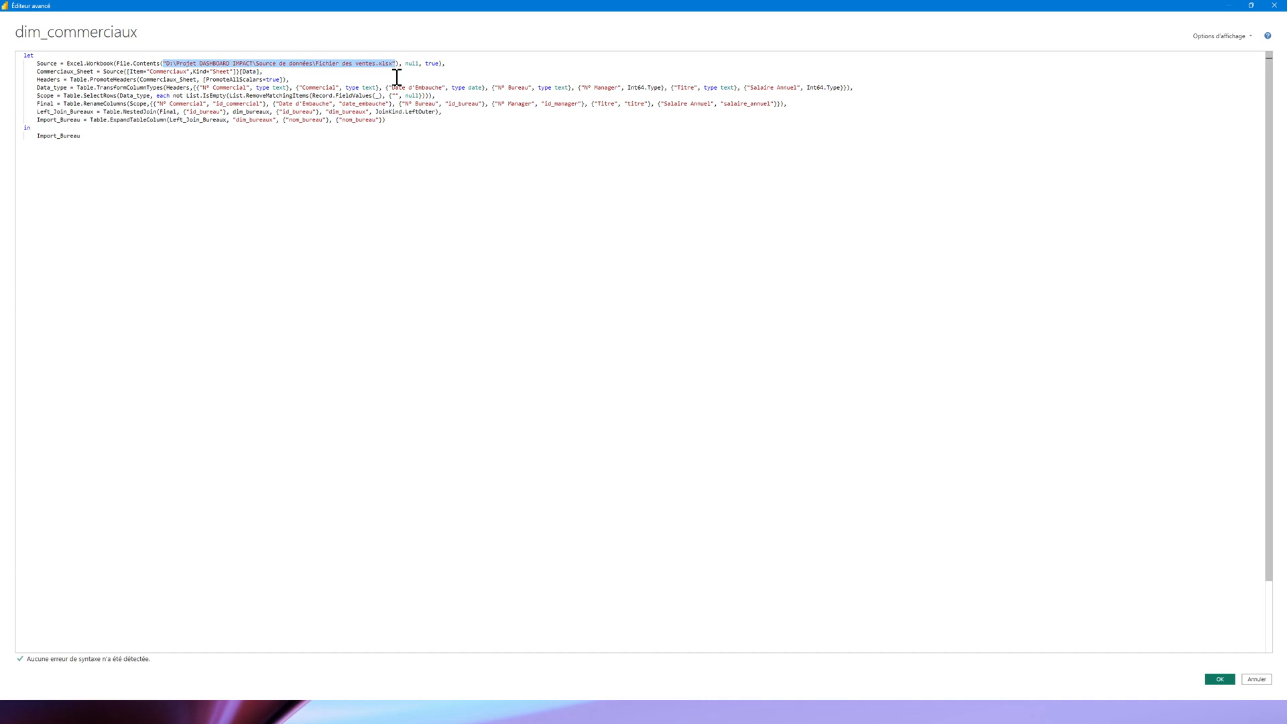
text(Source_Path&Source_Name)
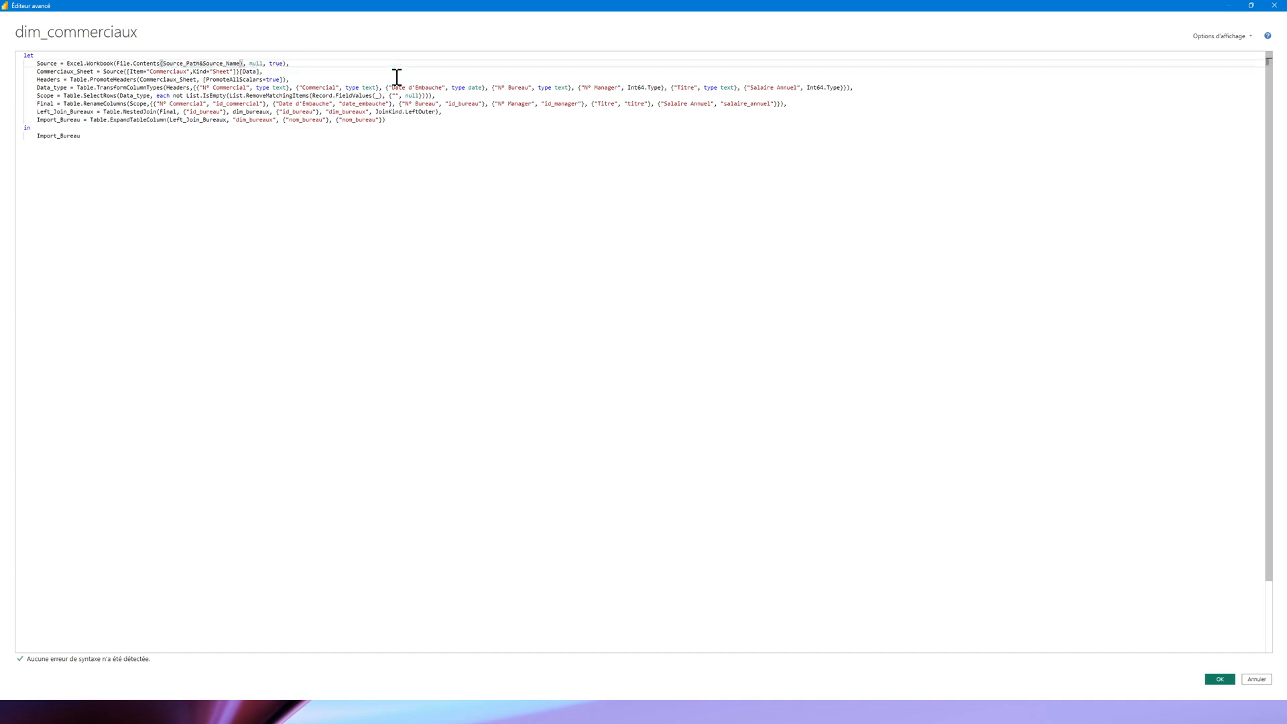
click(1220, 679)
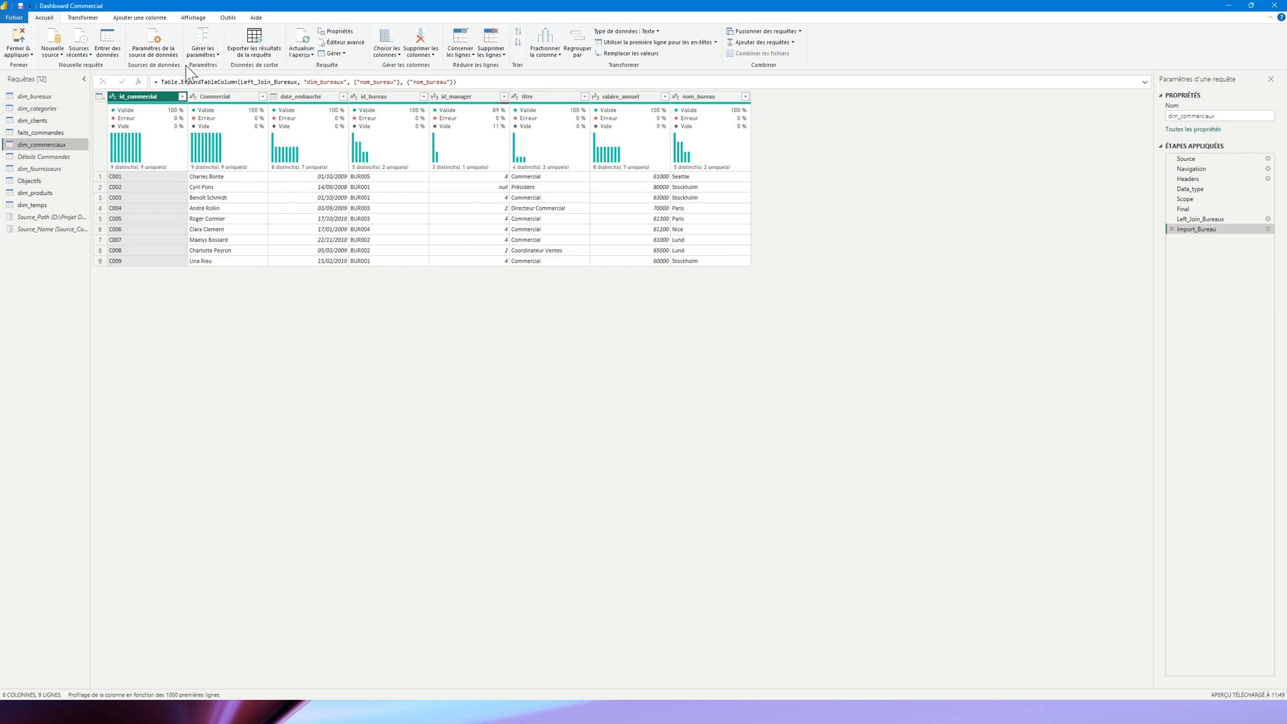
Refresh all query previews again, and close the query editor while applying the changes to the report
click(302, 55)
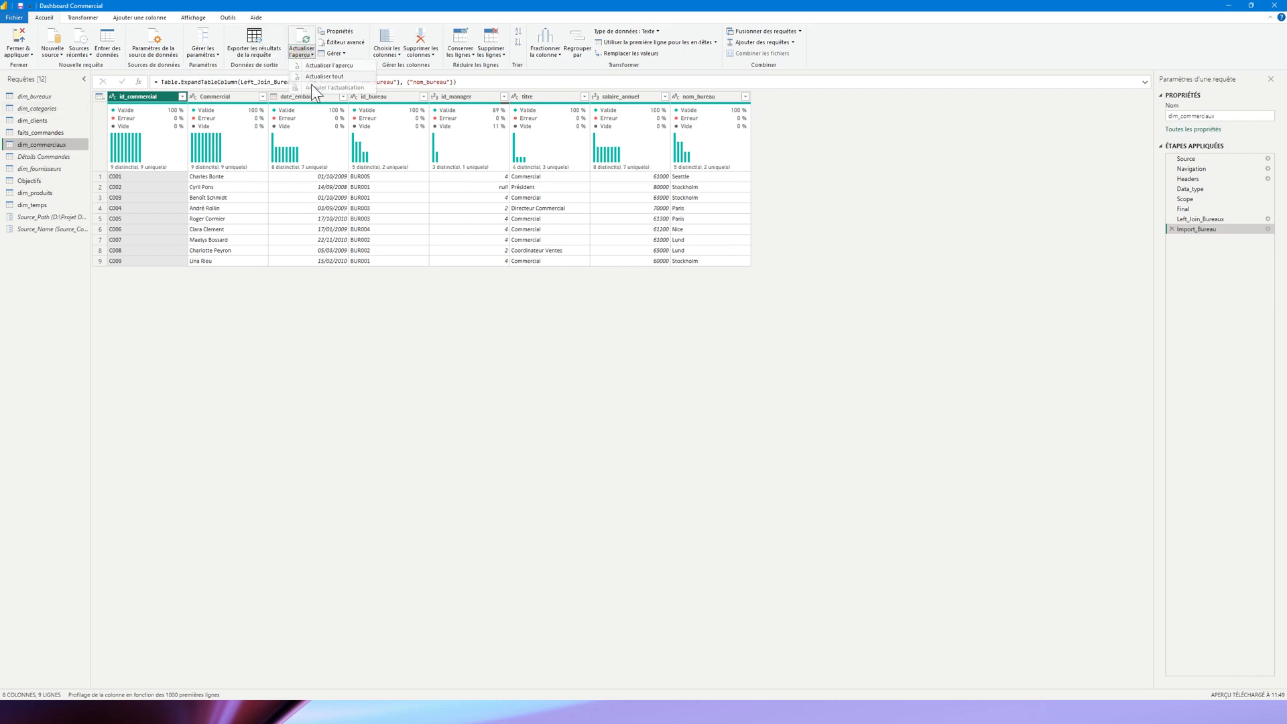
click(316, 86)
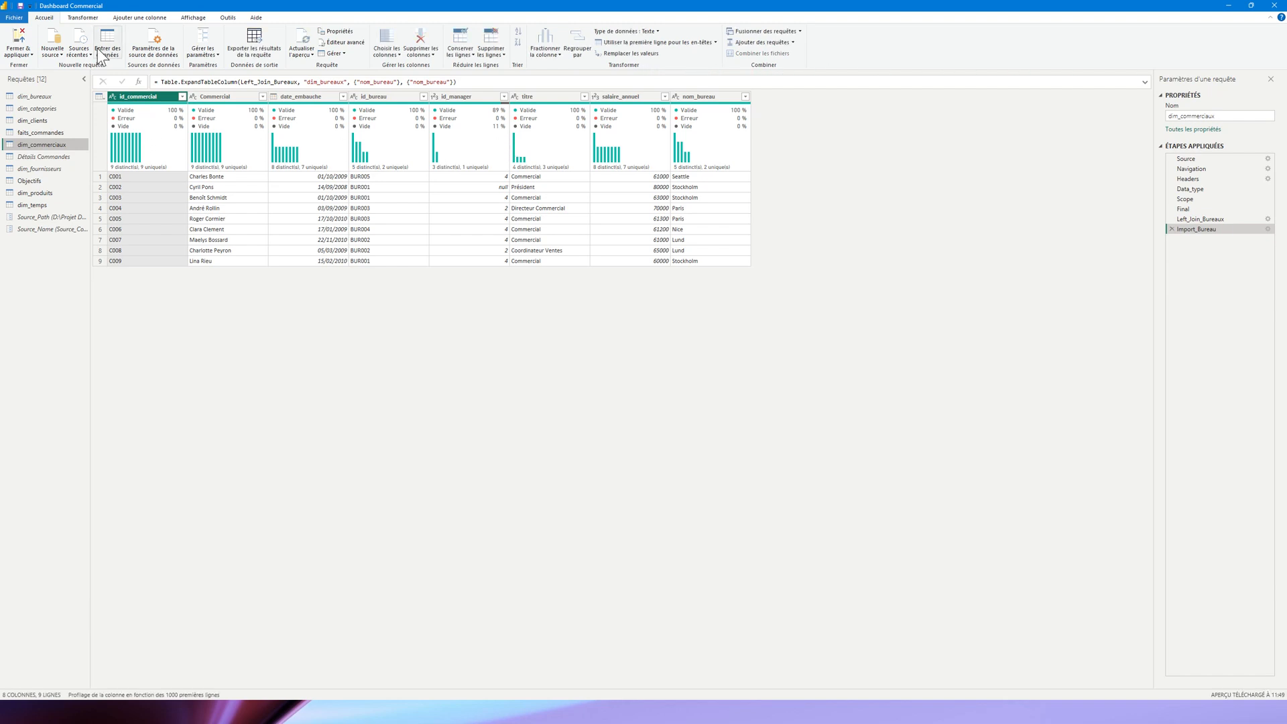
click(29, 54)
click(42, 66)
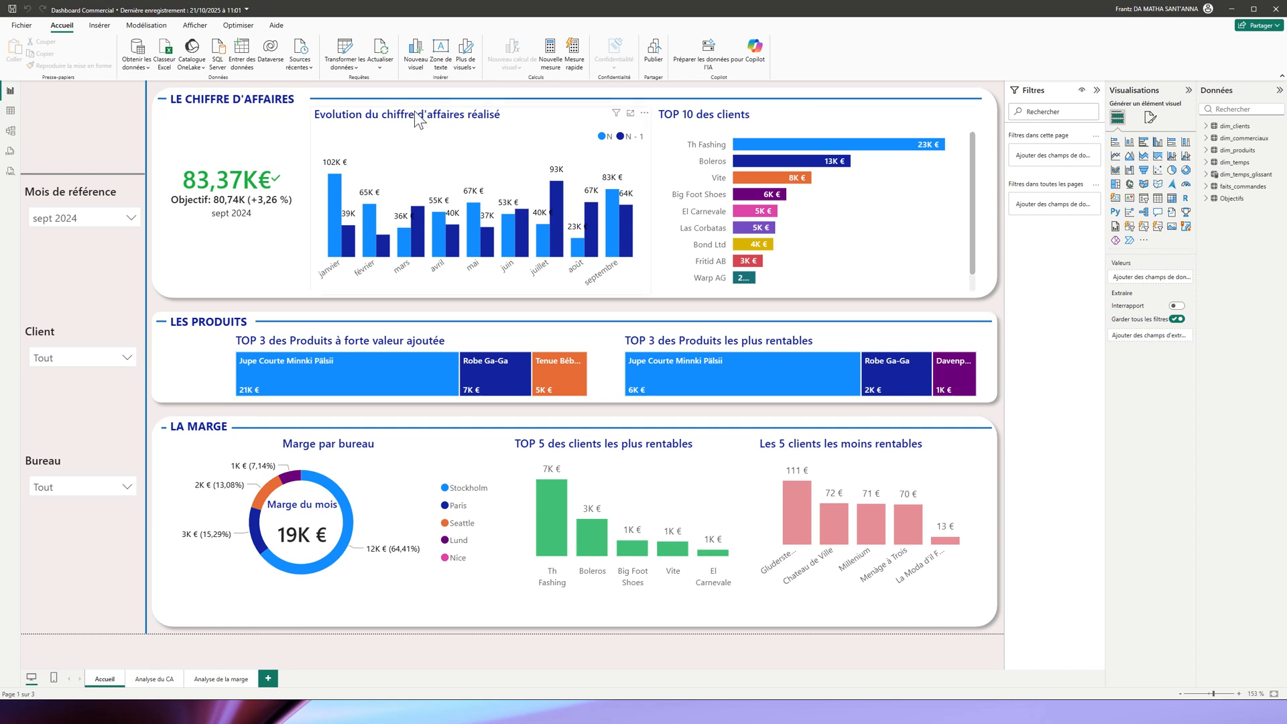
Open the report's parameter settings and examine the editable Source_Path and Source_Name values
click(355, 67)
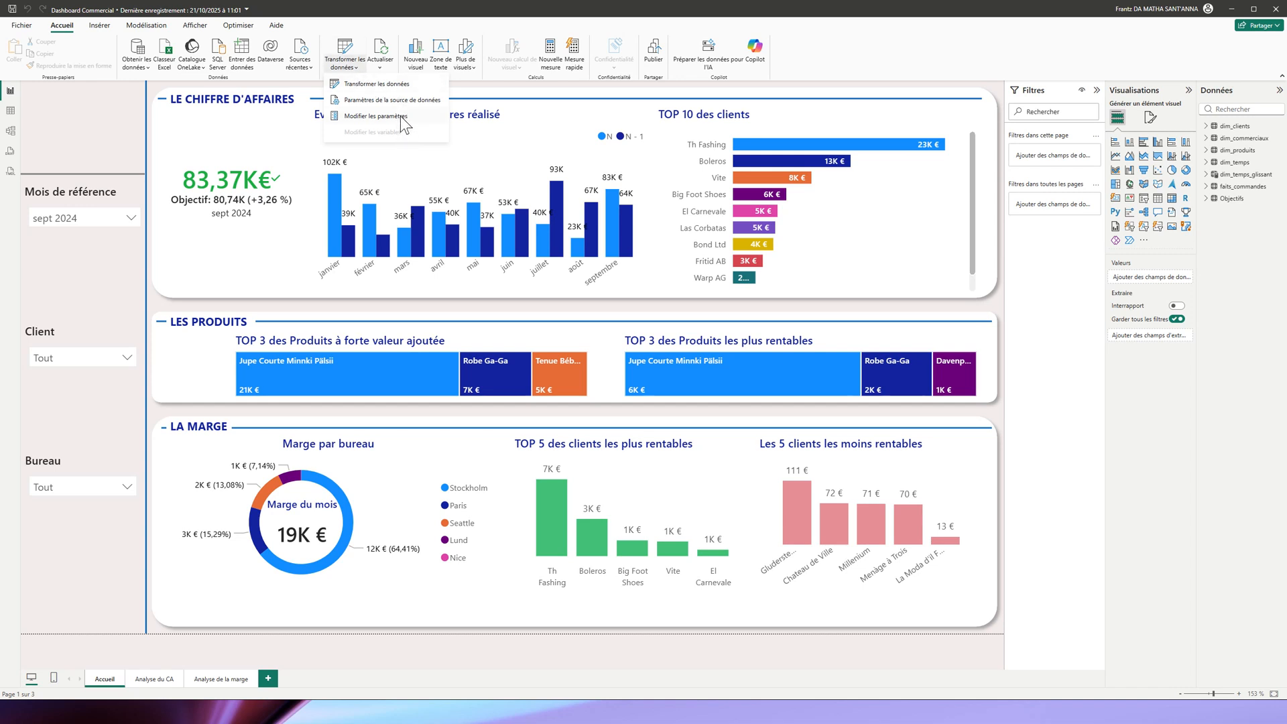
click(400, 118)
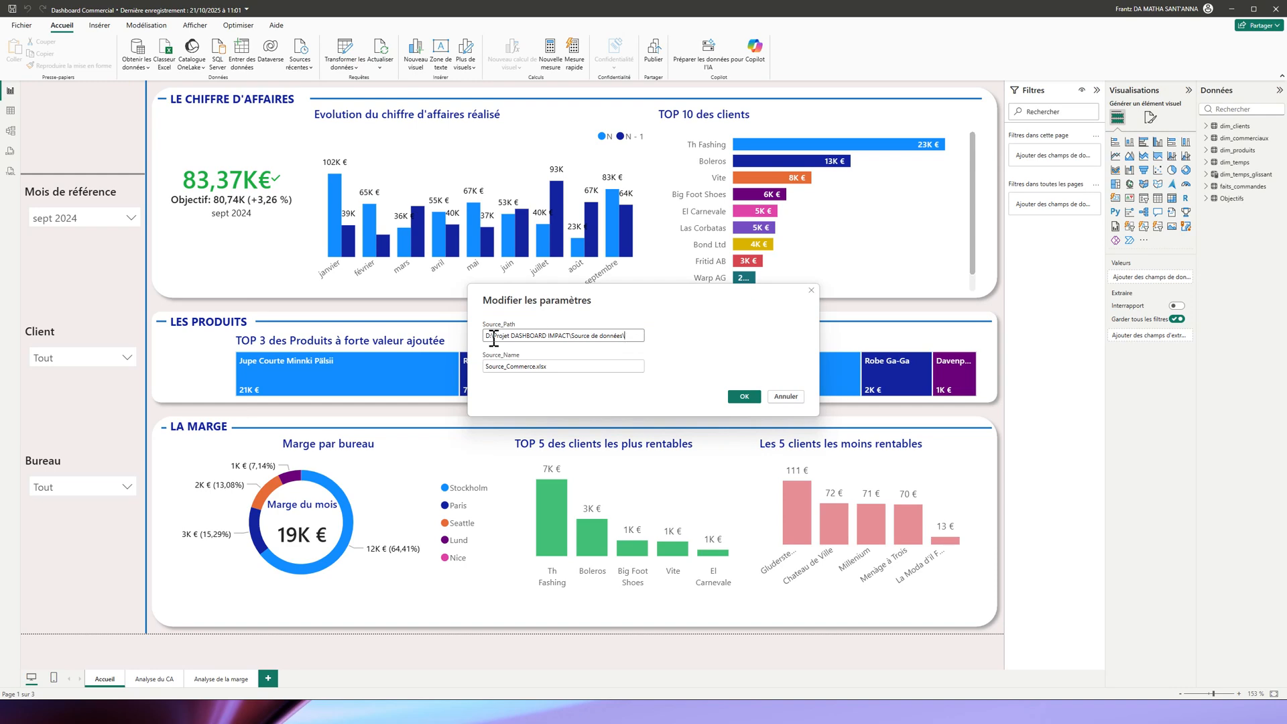
drag(486, 335, 637, 340)
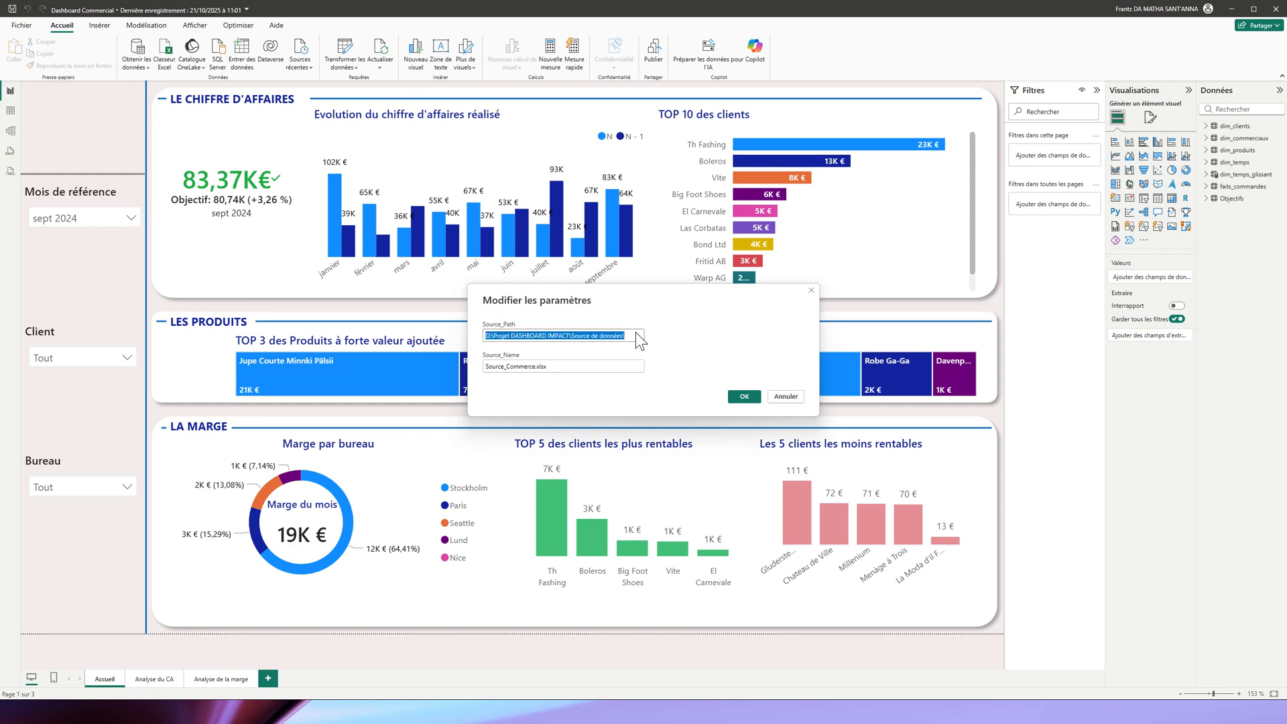
click(556, 368)
double_click(511, 366)
drag(574, 373, 469, 371)
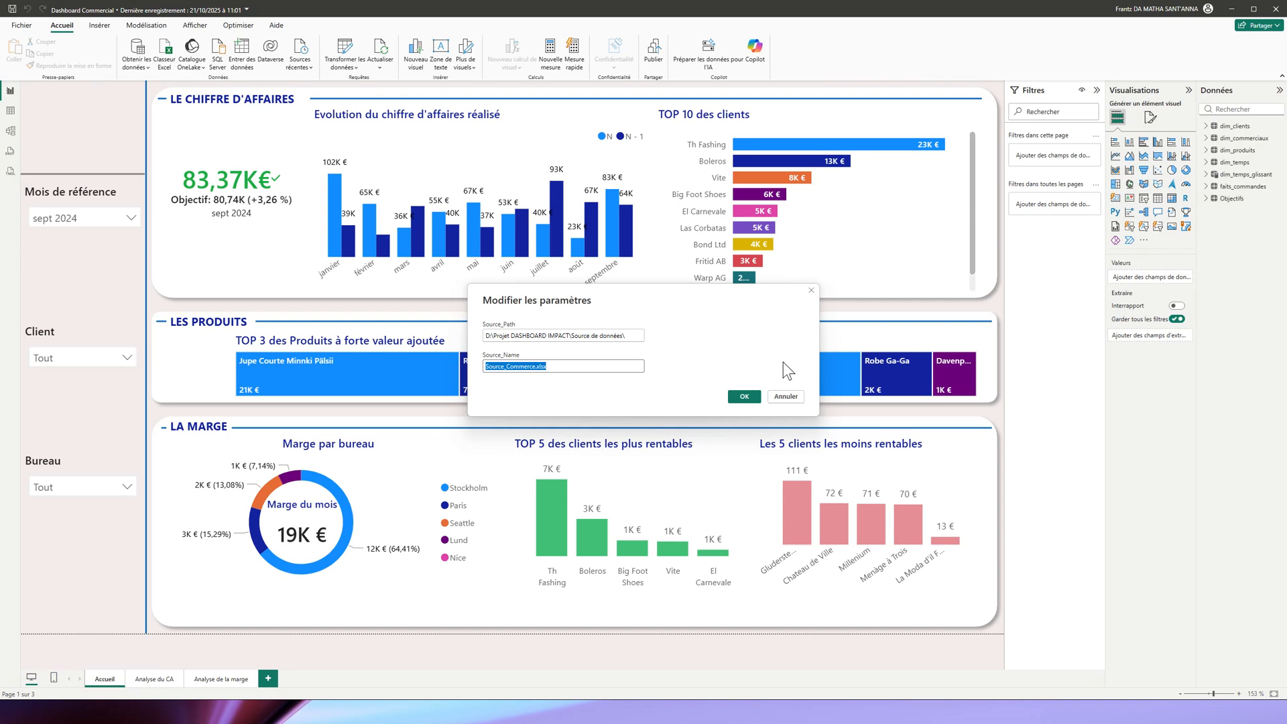